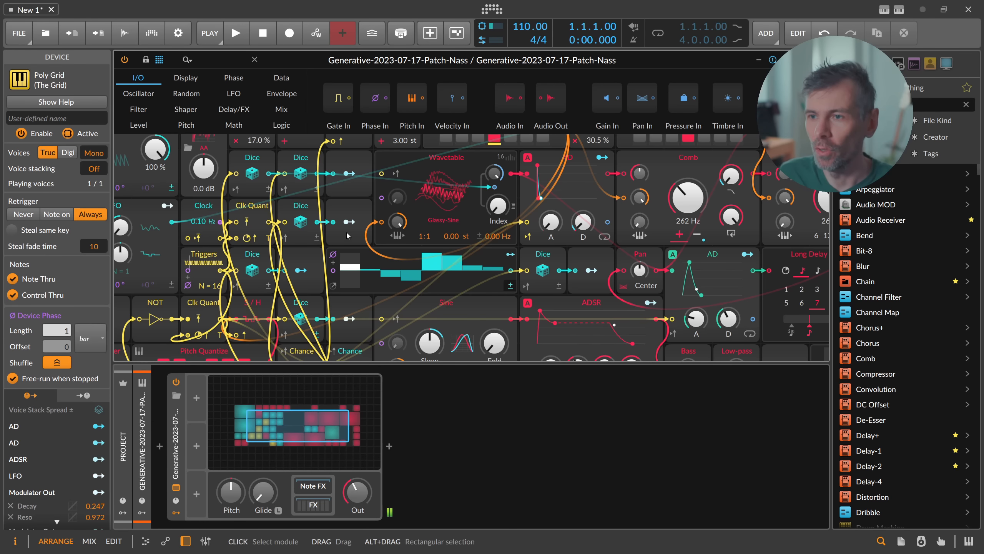
Find the Recorder module and place it in the empty grid area above the existing patch.
key(z)
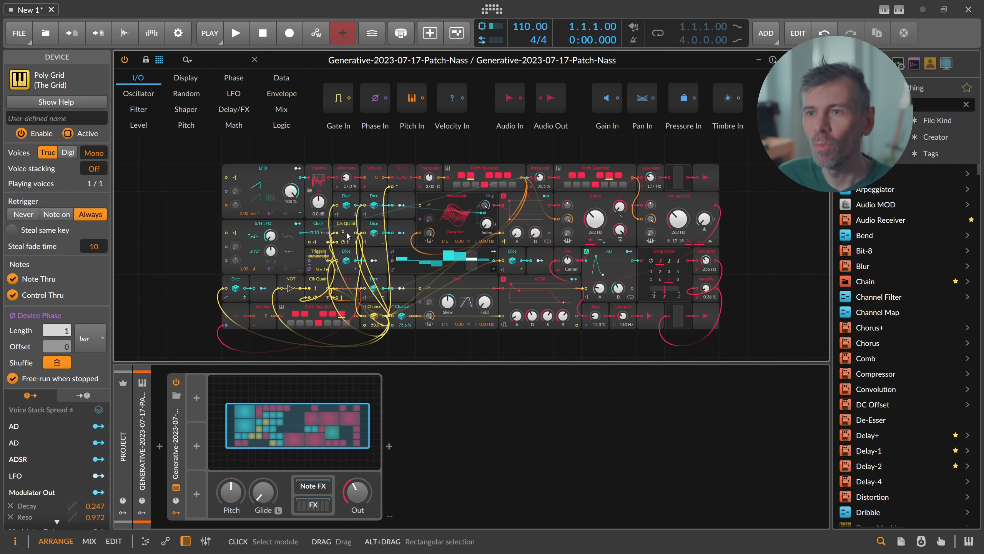
scroll(350, 230, up, 4)
click(217, 60)
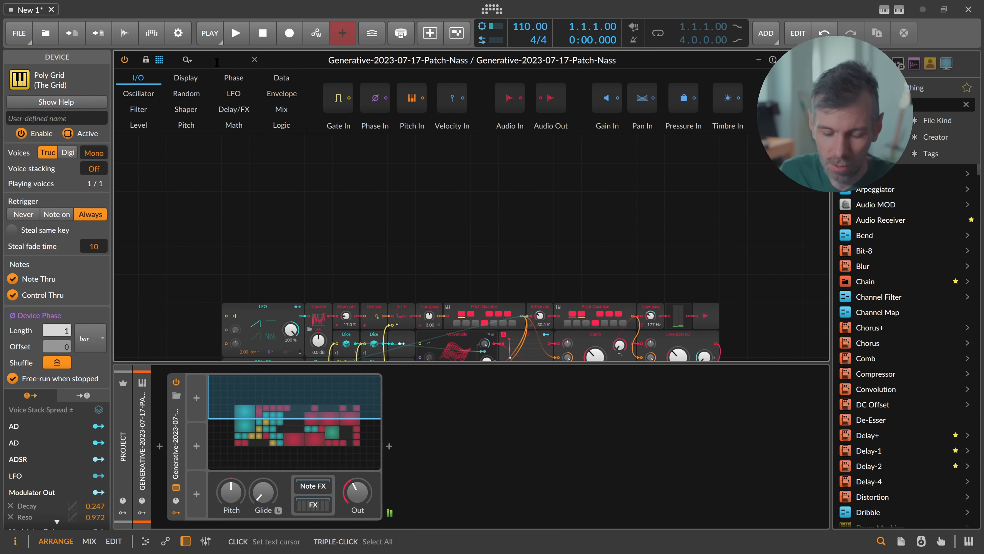
text(recor)
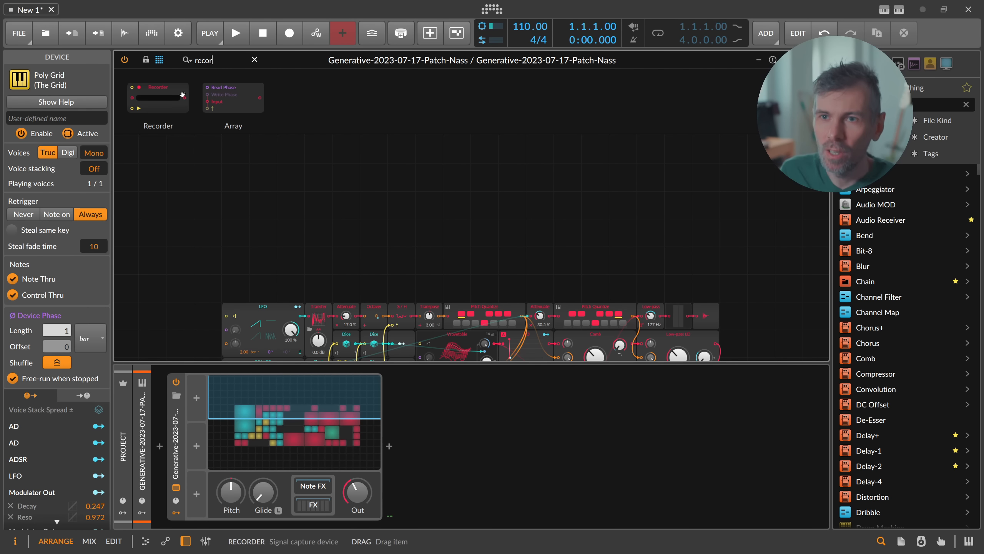
drag(159, 97, 407, 201)
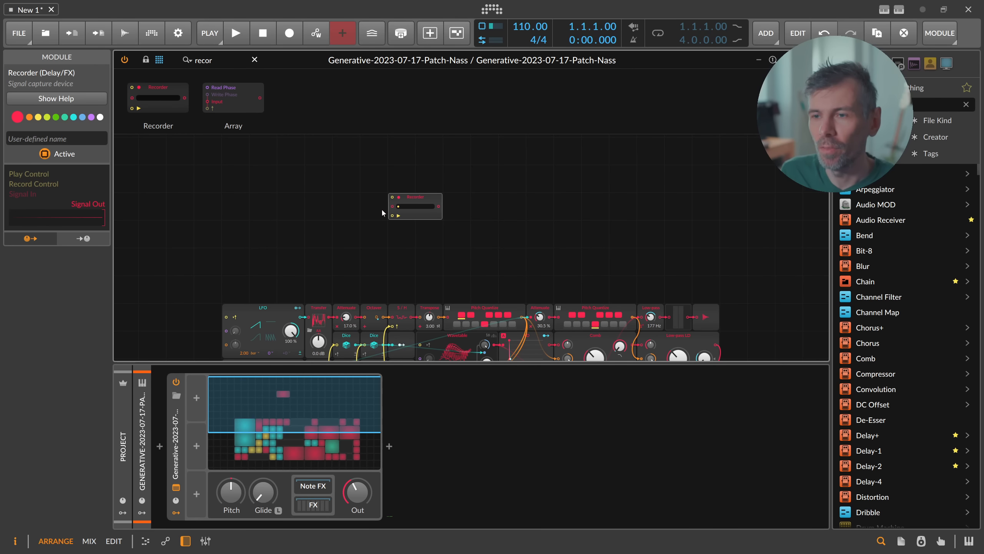
key(plus)
key(plus)
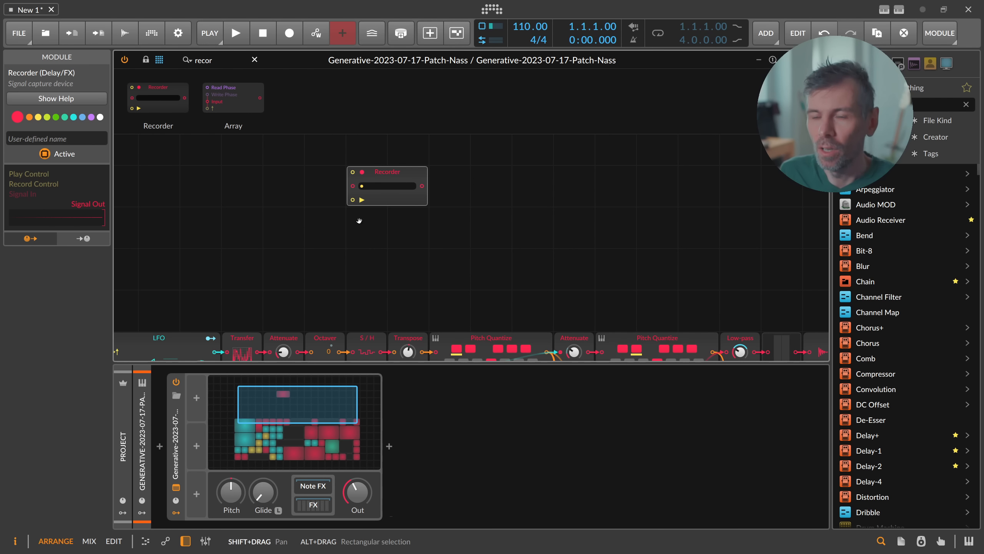
drag(365, 223, 425, 243)
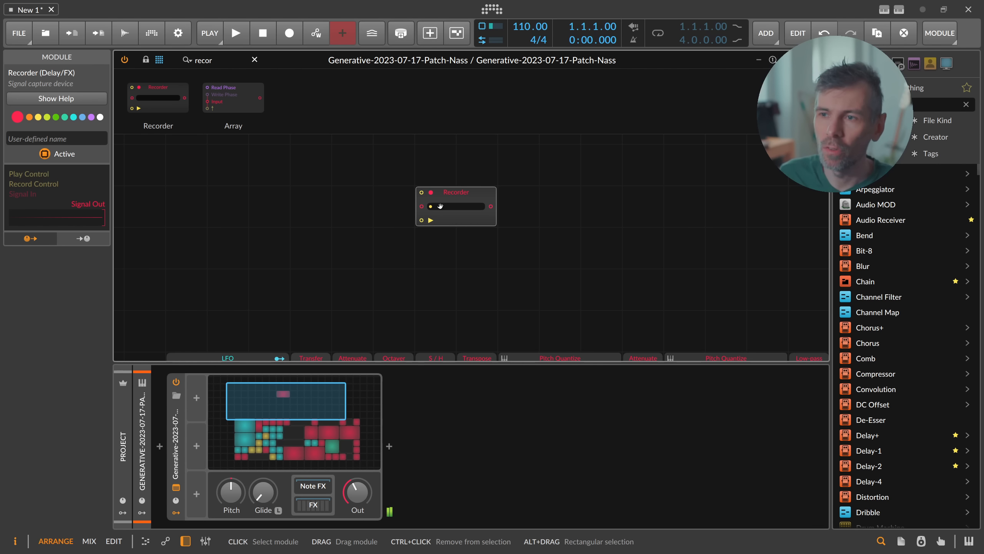
Place an Array module beside the Recorder for comparison and delete it again.
drag(229, 99, 316, 214)
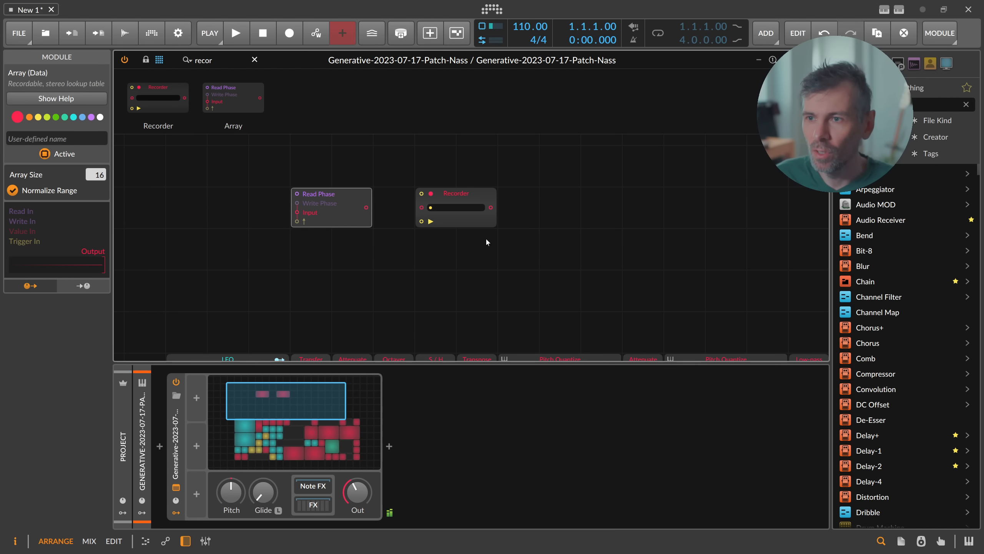
drag(486, 241, 323, 229)
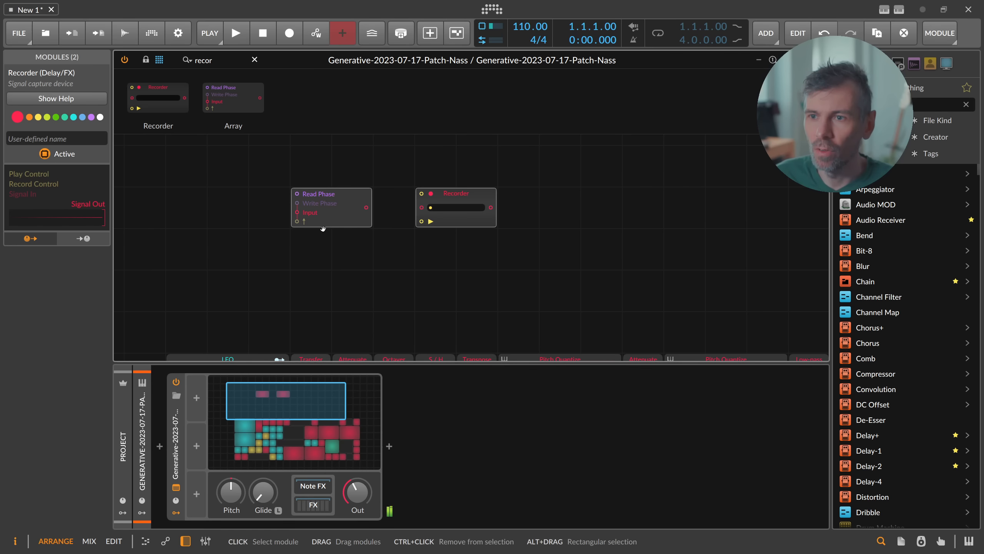
click(340, 205)
key(Delete)
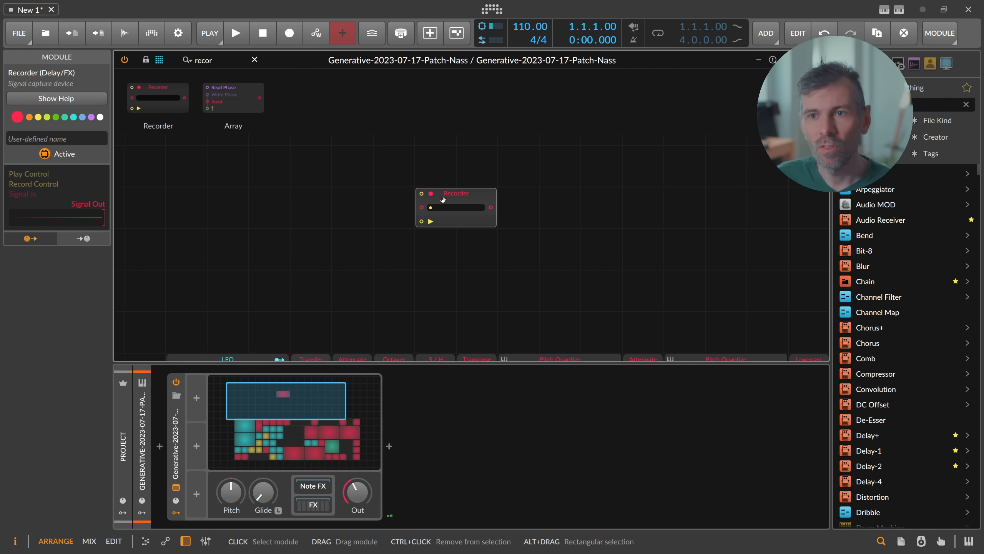
Search for "sam" and place a Sample / Hold module in the same row as the Recorder, with a gap between them.
click(203, 60)
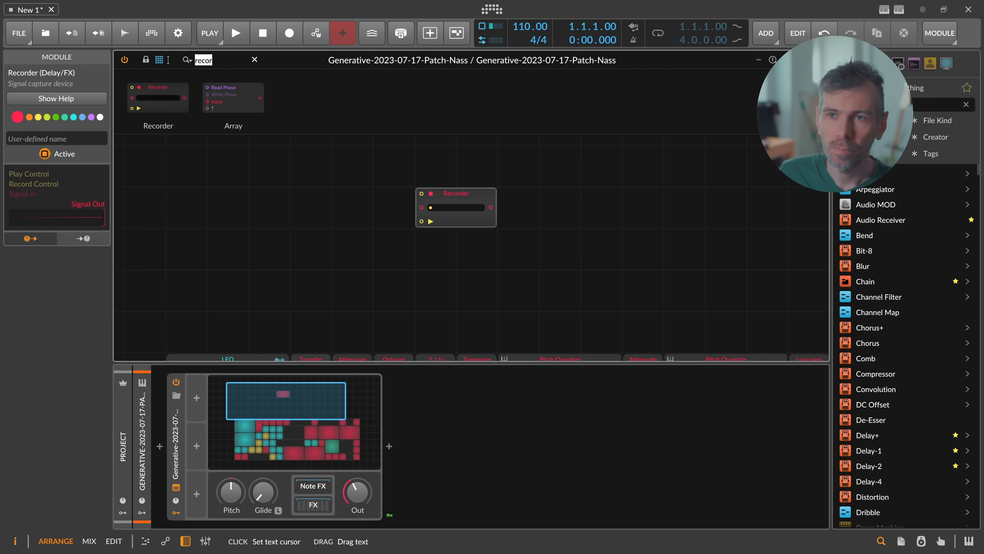
text(sam)
drag(153, 96, 349, 259)
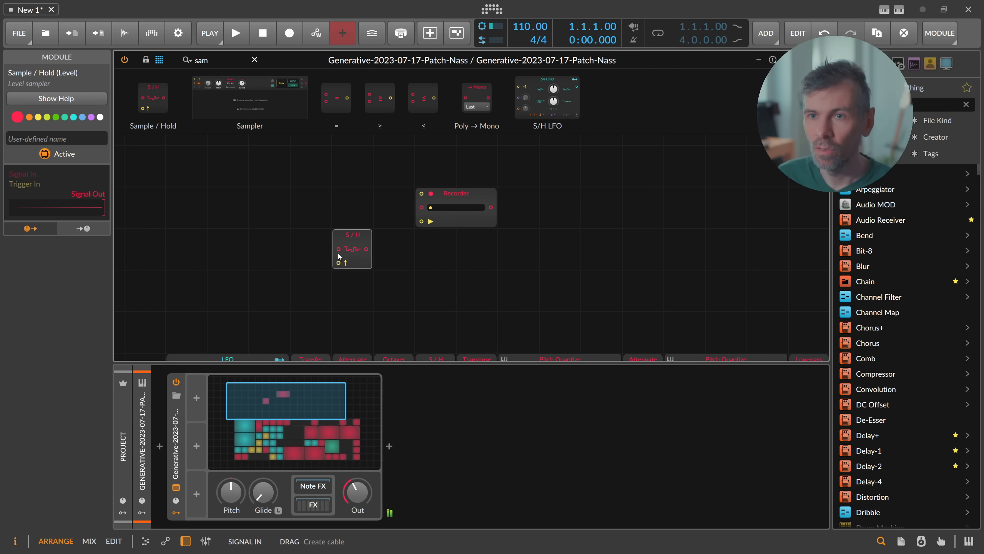
click(384, 253)
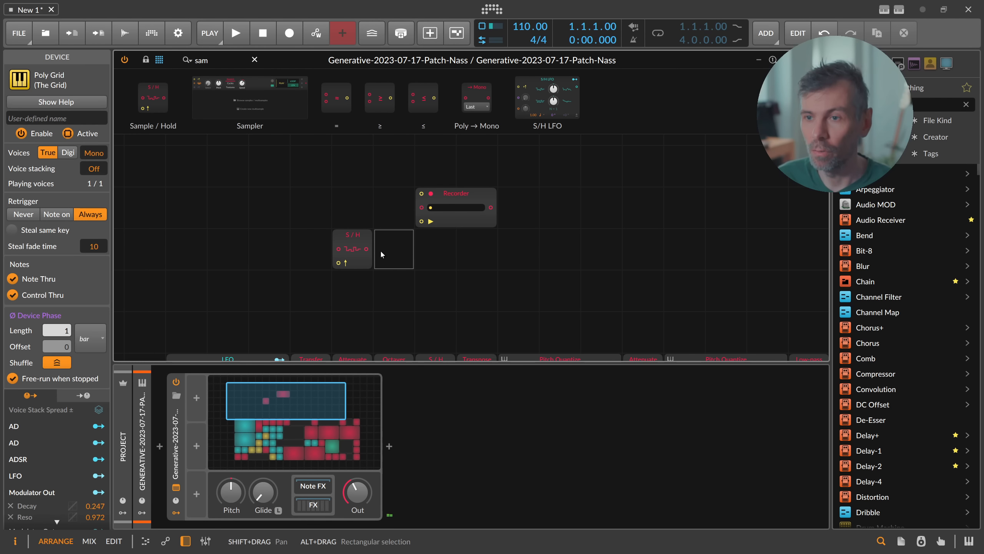
click(350, 248)
drag(351, 248, 268, 206)
click(440, 194)
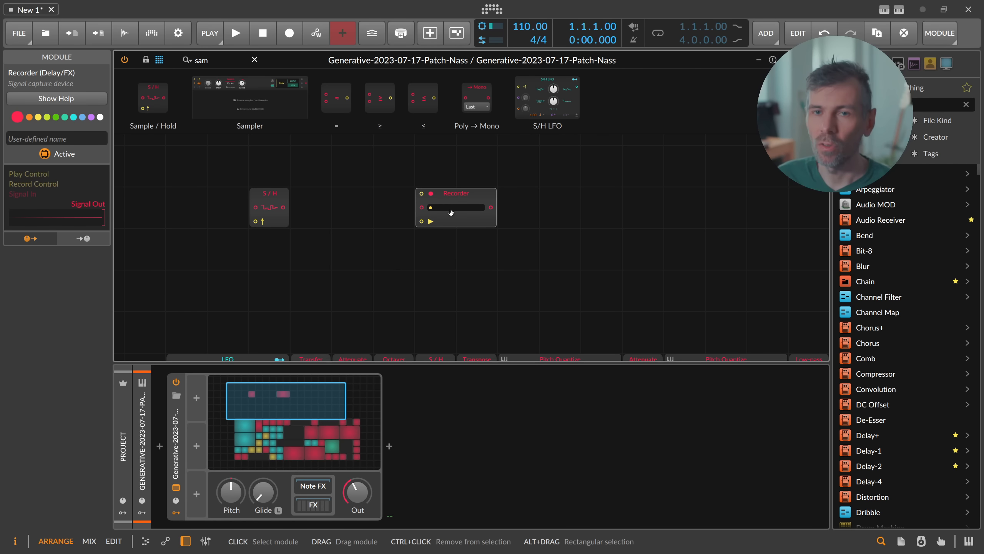
Add a Button module wired to the Recorder's record control input, and toggle it on and off.
drag(210, 60, 172, 62)
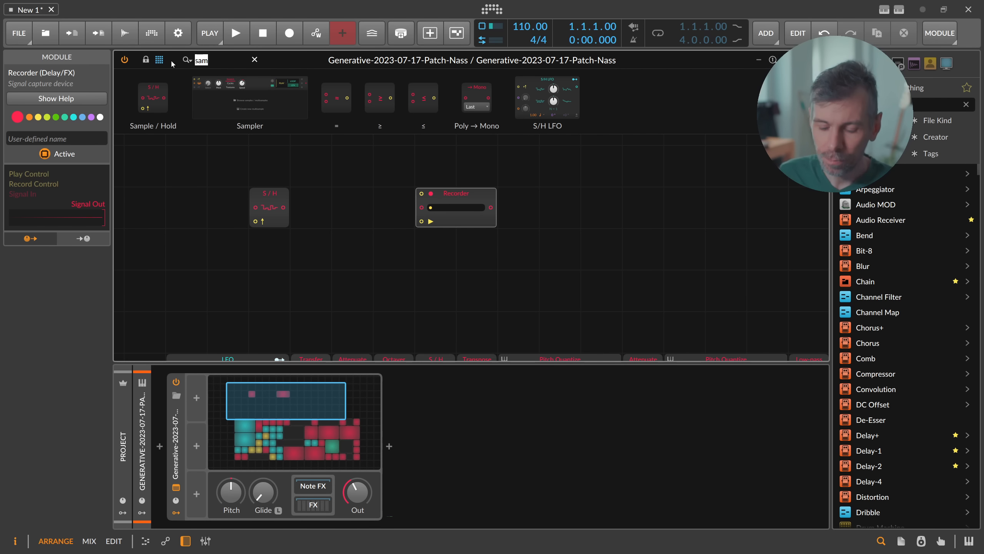
text(butt)
drag(142, 98, 422, 194)
click(354, 206)
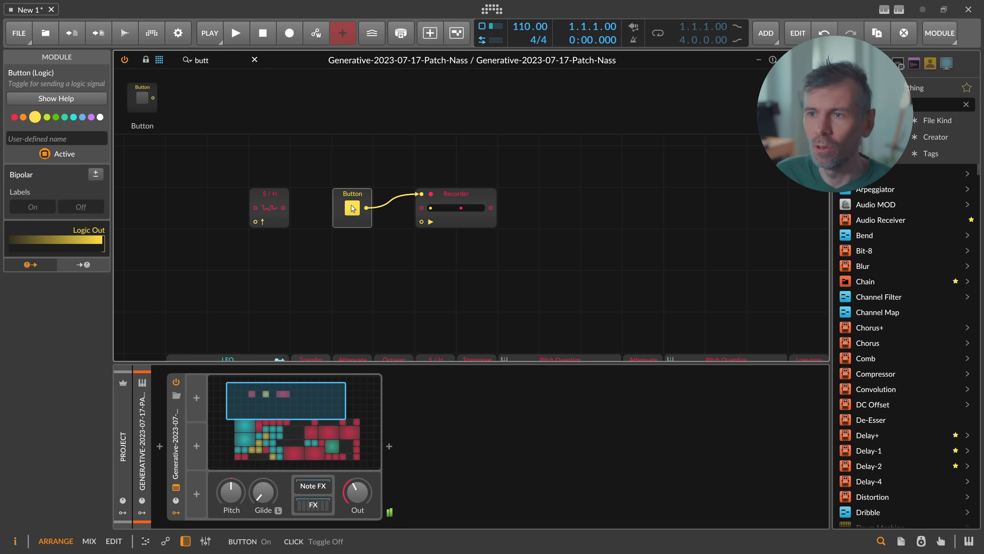
click(352, 208)
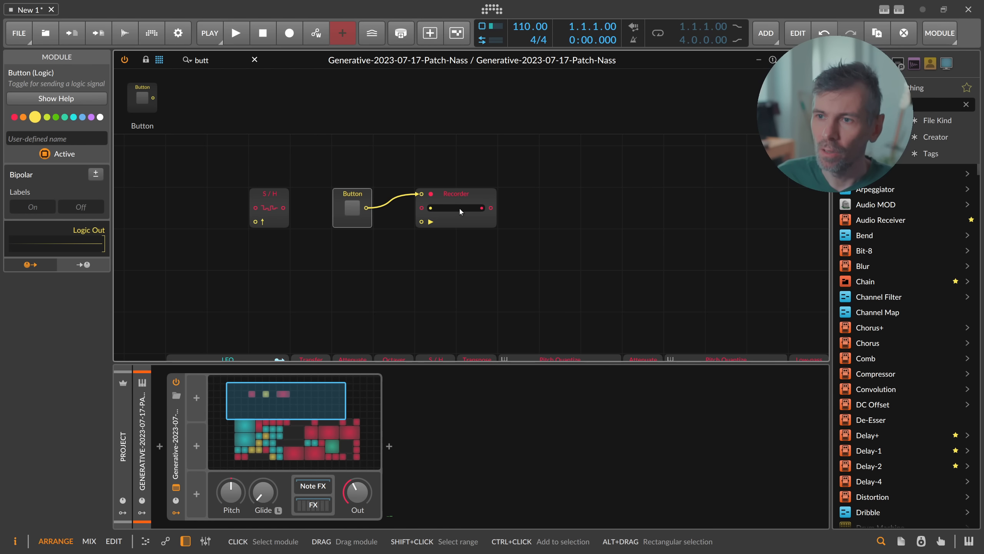
Disconnect the Button from the Recorder and delete the Button and Sample / Hold modules.
drag(421, 194, 408, 189)
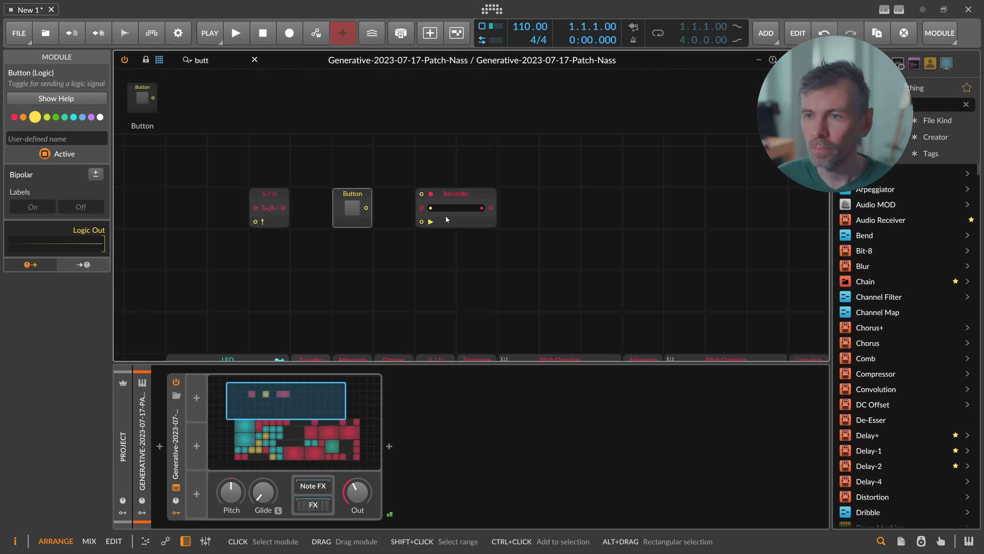
click(458, 199)
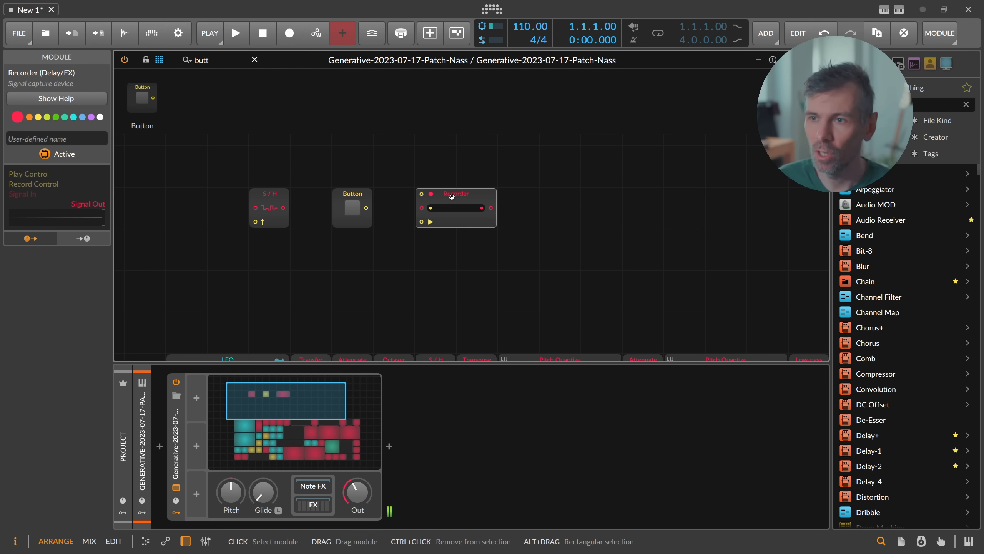
drag(382, 238, 257, 199)
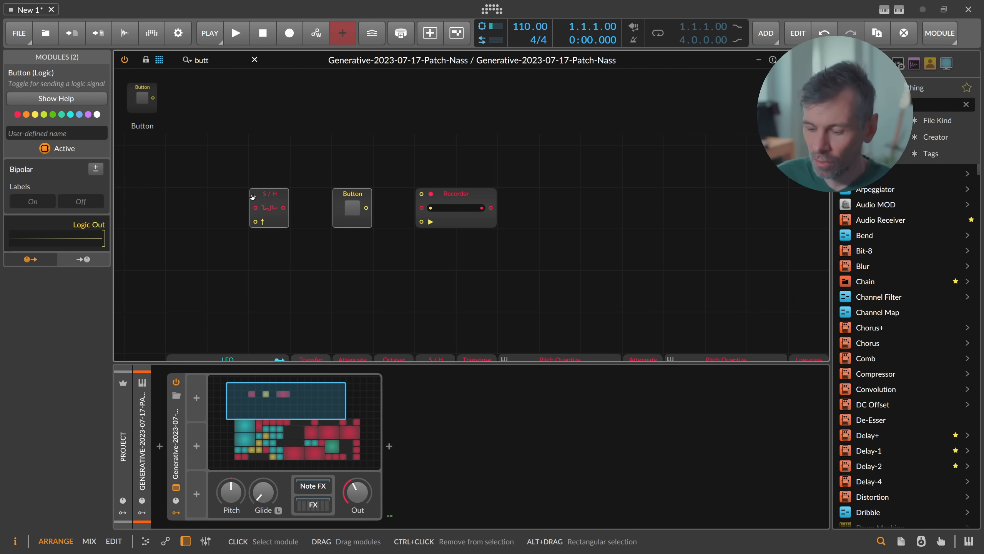
key(Delete)
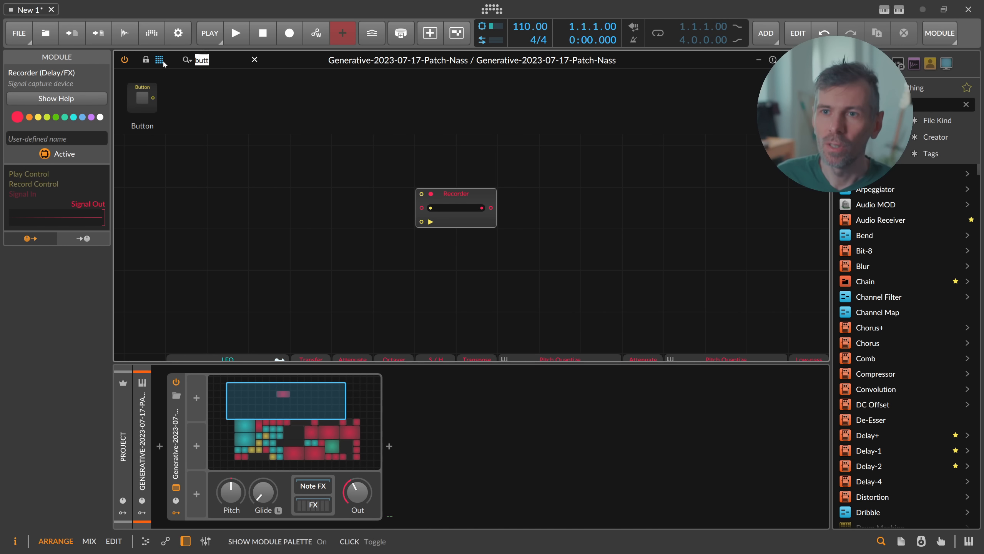
Search for "samp", add the Sampler module, and arrange it directly beneath the Recorder.
text(samp)
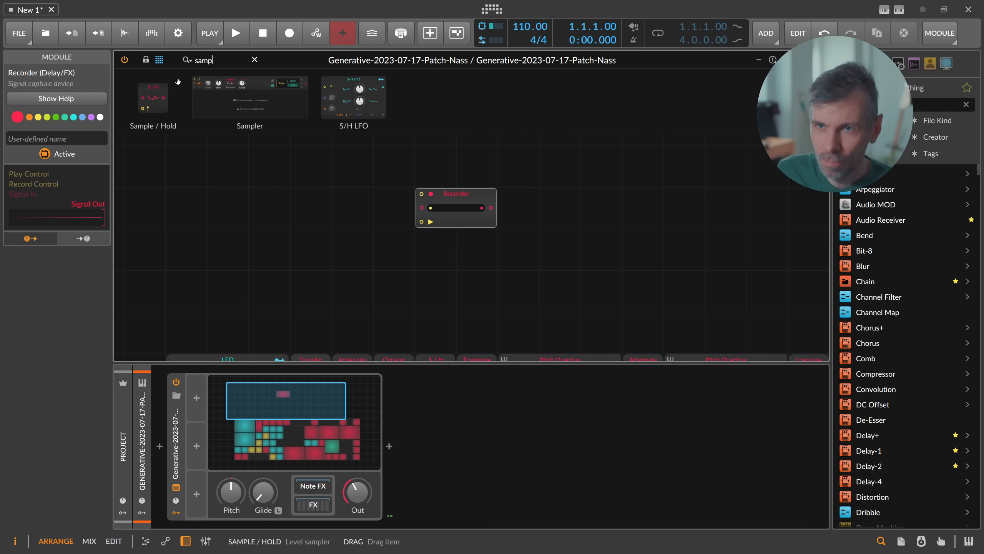
drag(250, 98, 415, 269)
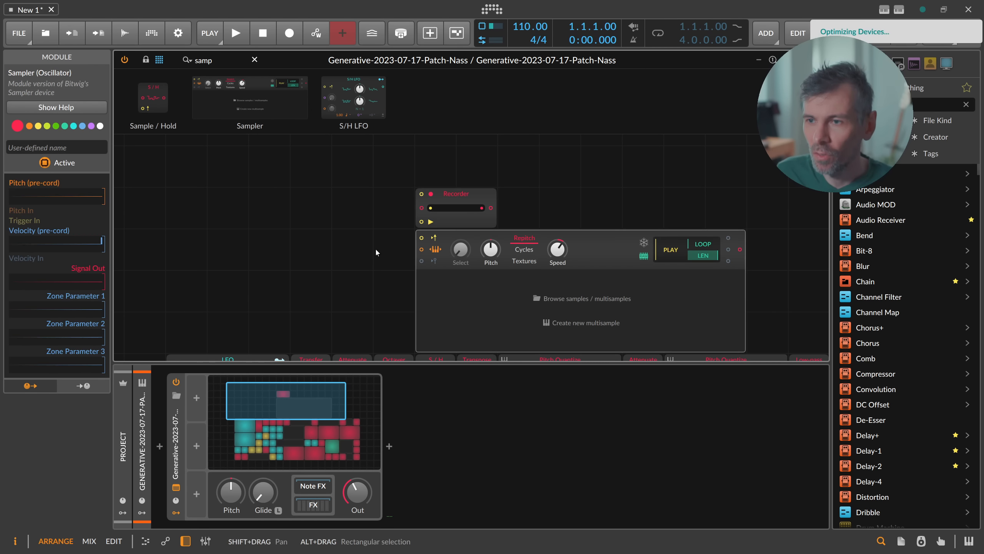
drag(458, 210, 458, 169)
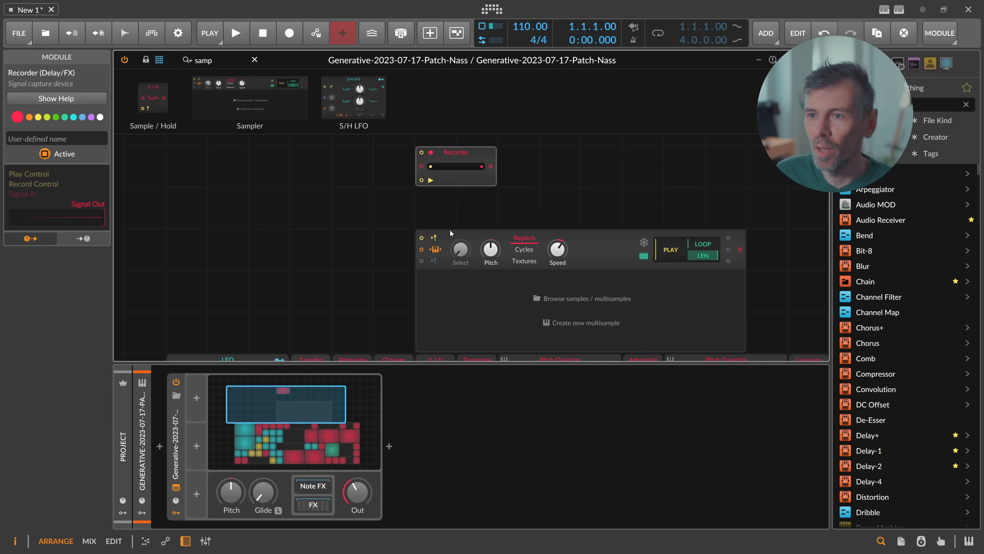
drag(449, 232, 449, 191)
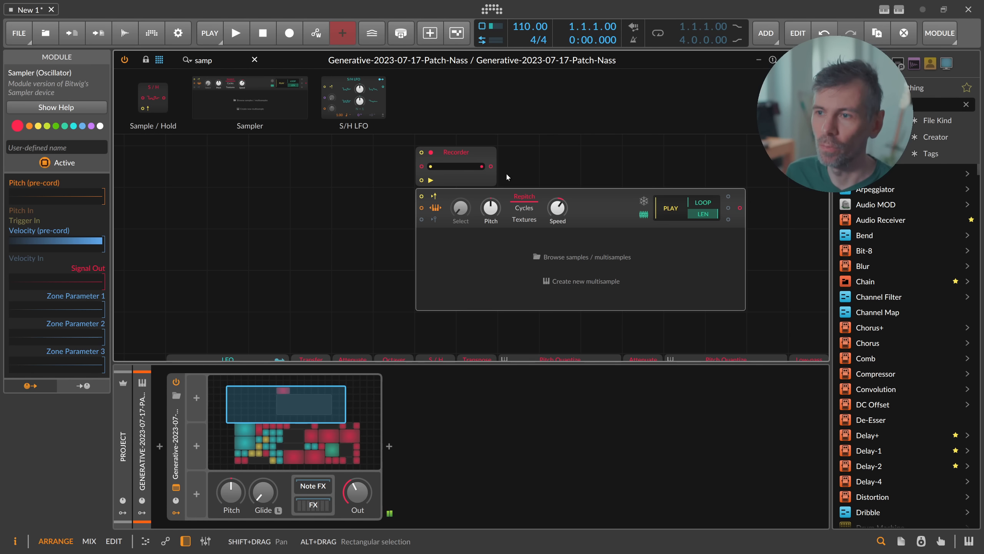
Try the Sampler module's Cycles play mode, and set it to Textures.
click(457, 153)
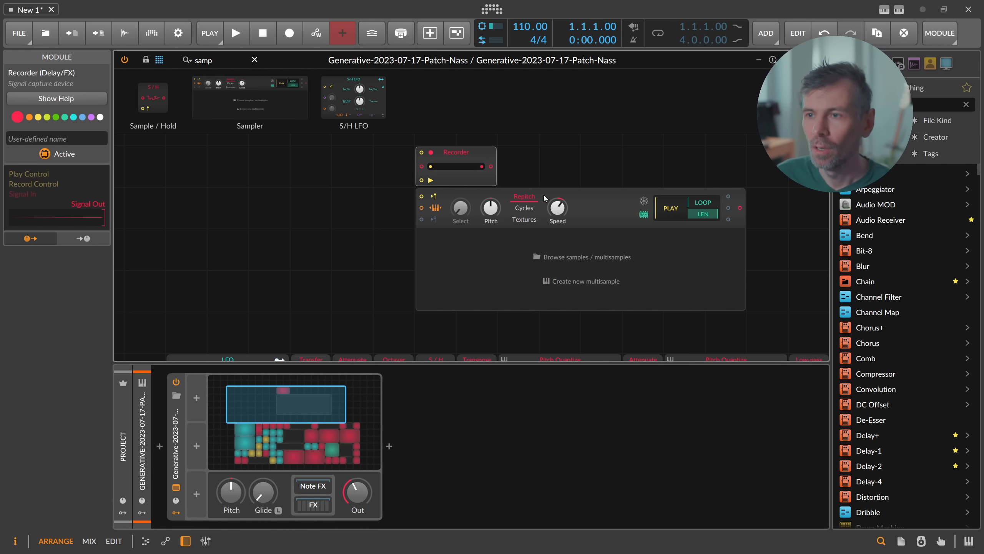
click(583, 198)
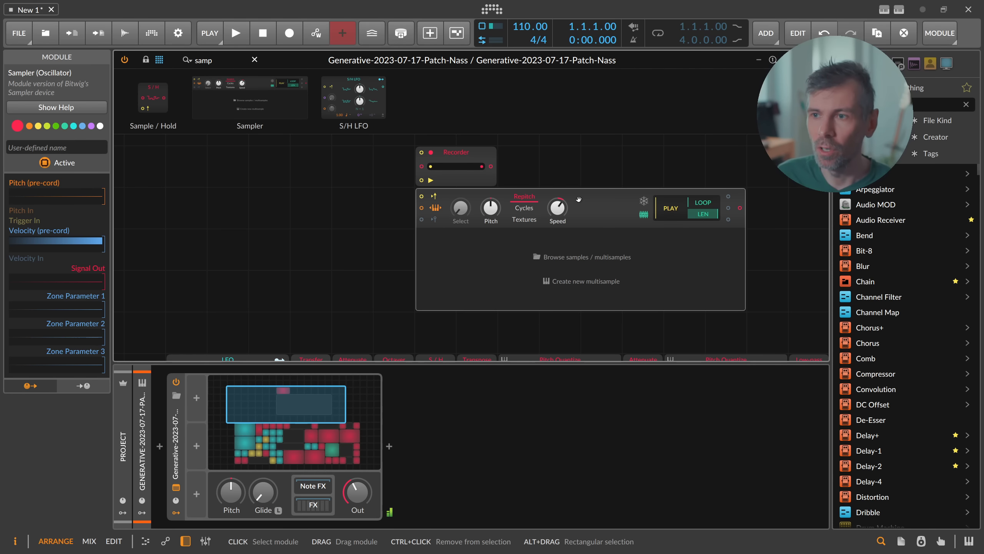
click(524, 209)
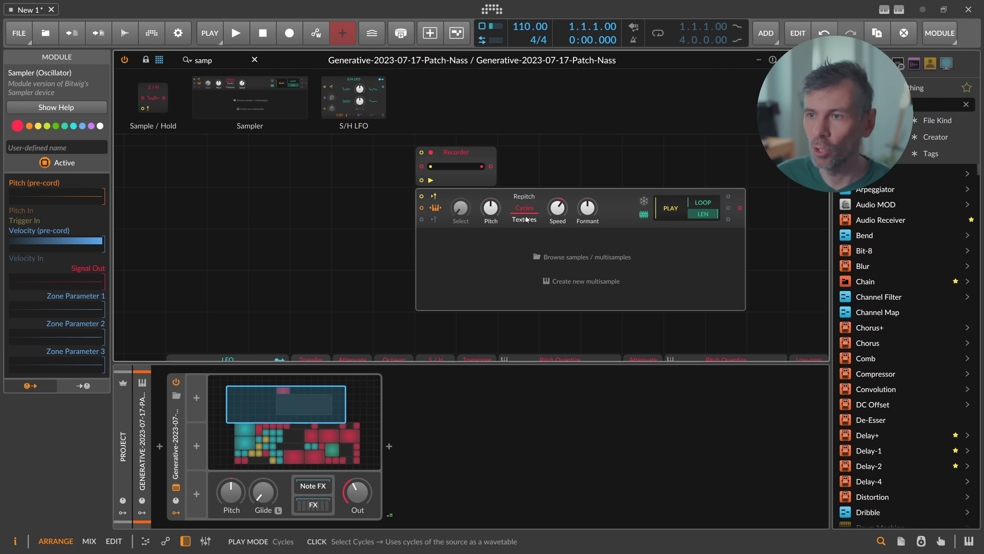
click(526, 220)
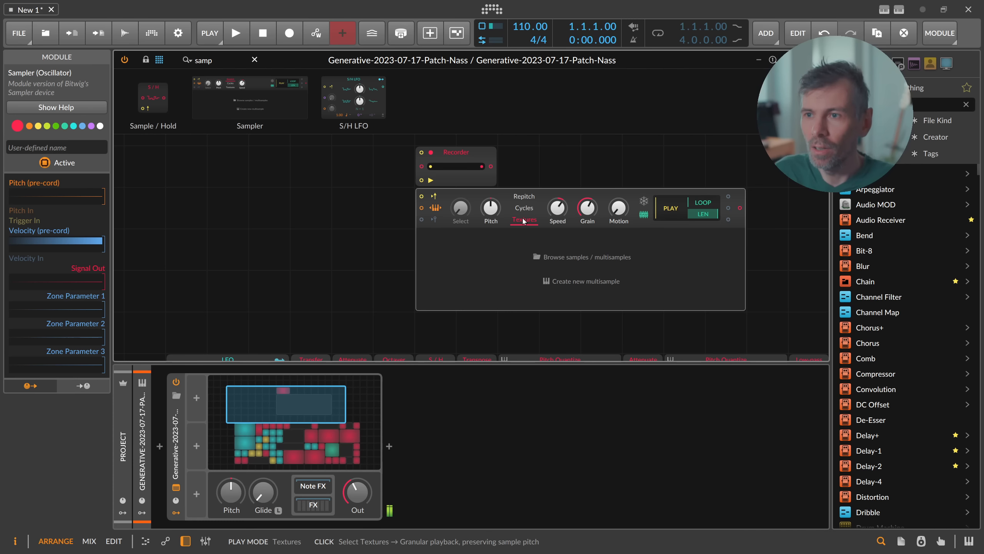
Delete the Recorder module above the Sampler.
click(468, 154)
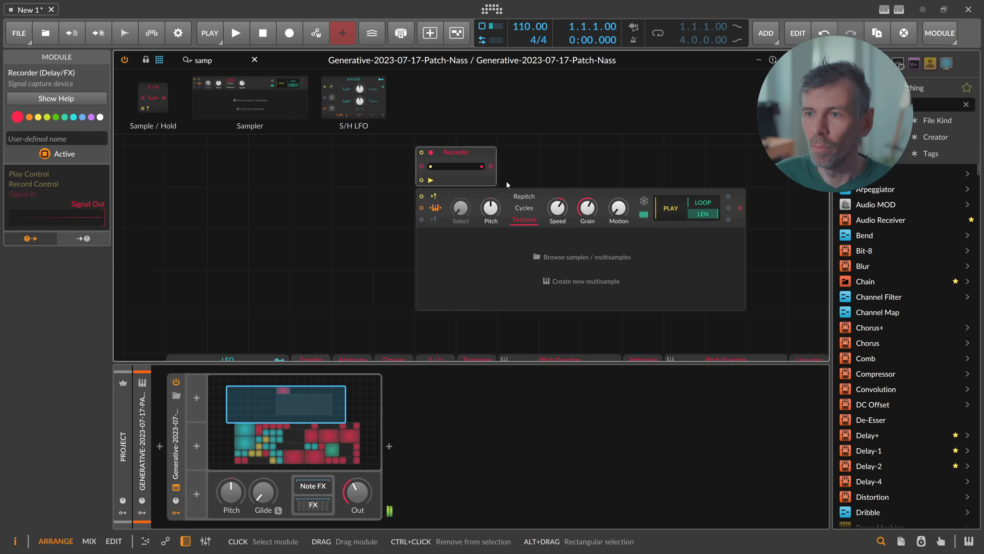
click(559, 193)
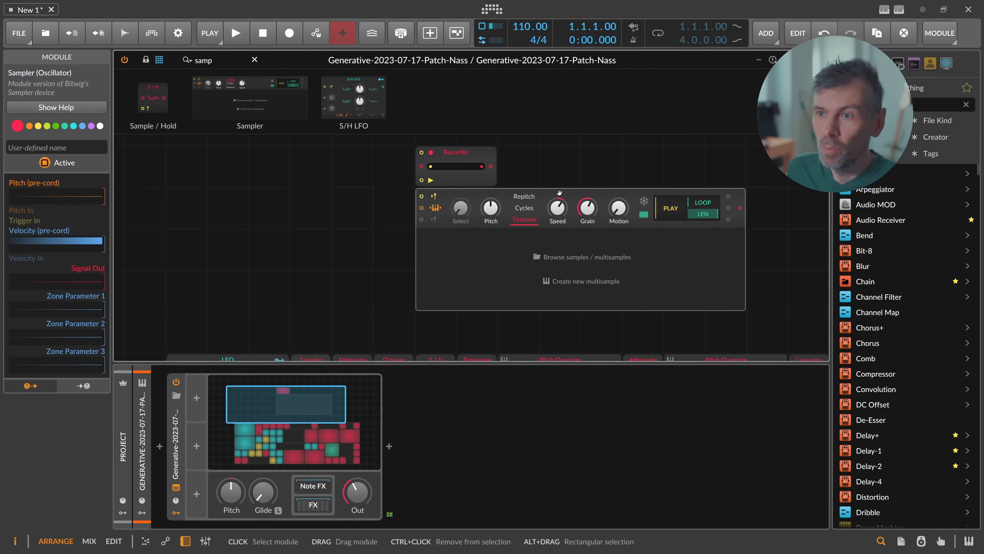
click(489, 155)
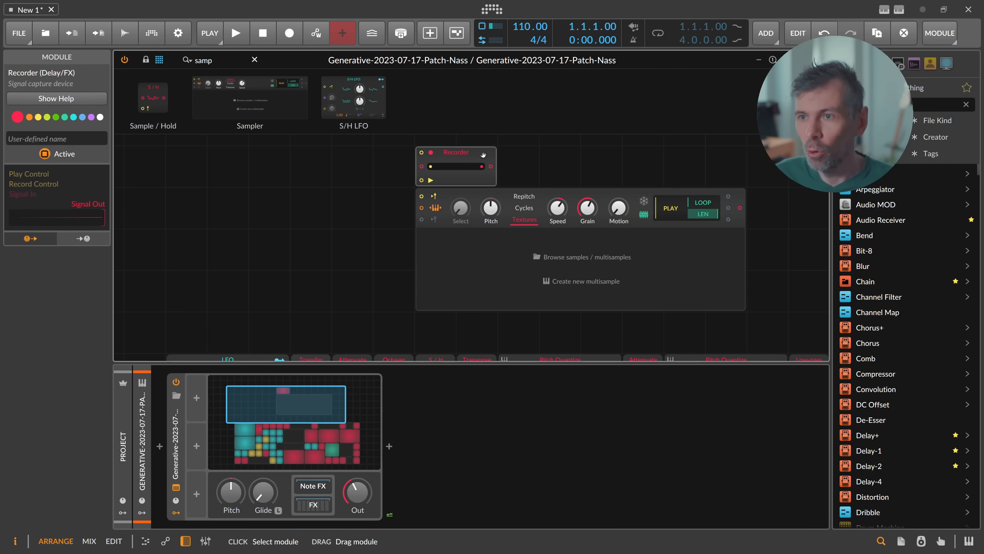
key(Delete)
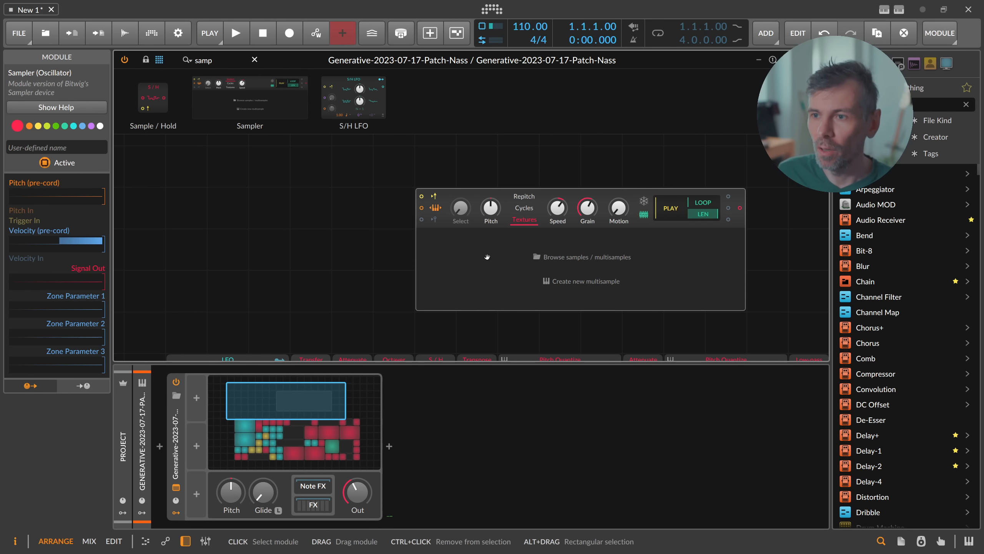
Search the instrument devices for "sampler" and insert the Sampler device after the Poly Grid in the device chain.
click(389, 446)
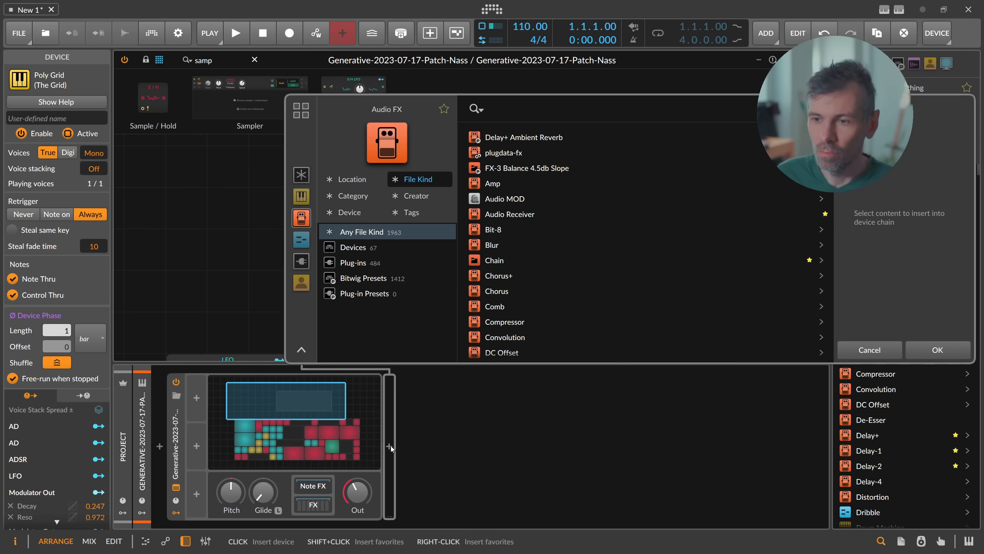
text(sampler)
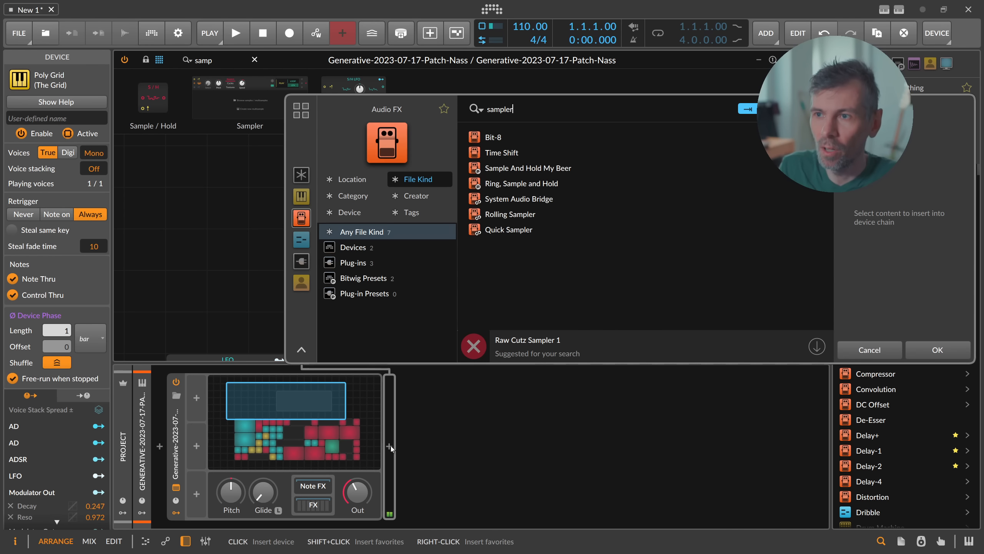
click(353, 247)
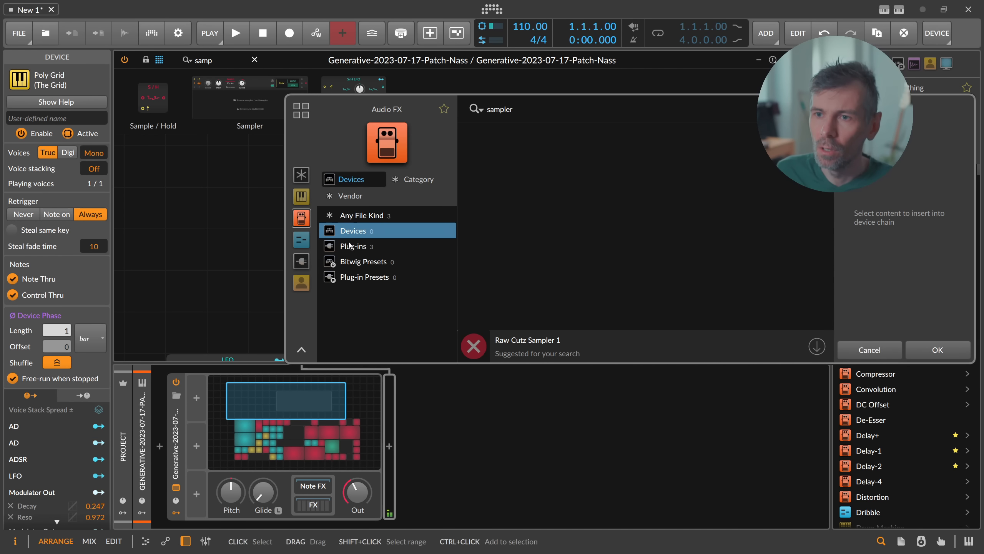
click(301, 196)
double_click(498, 137)
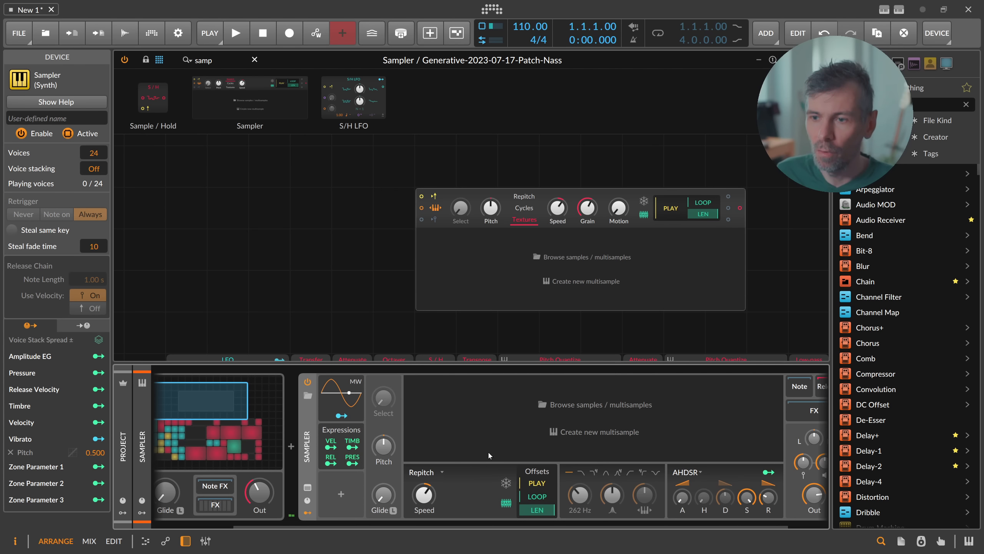
Set the Sampler device's play mode to Textures.
drag(442, 524, 462, 525)
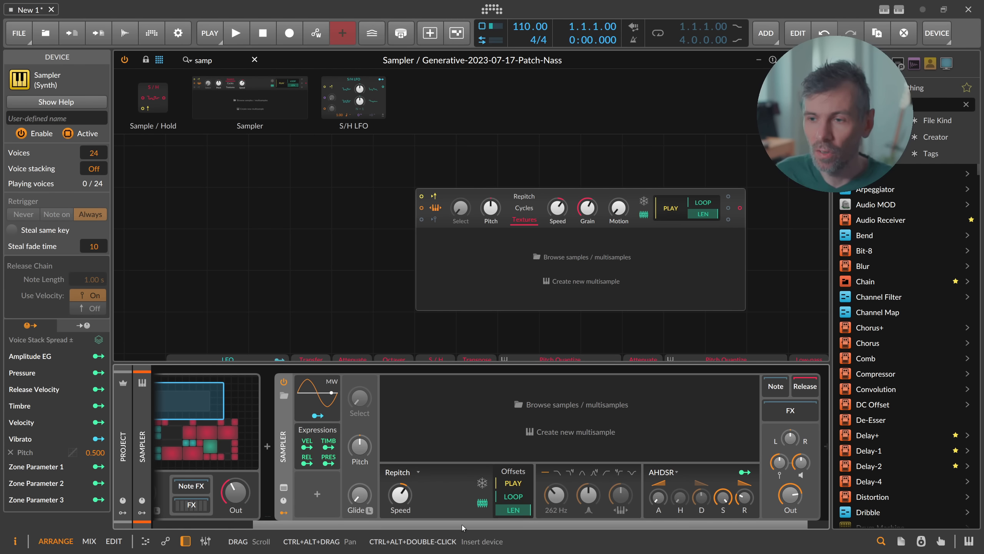
click(414, 474)
click(403, 510)
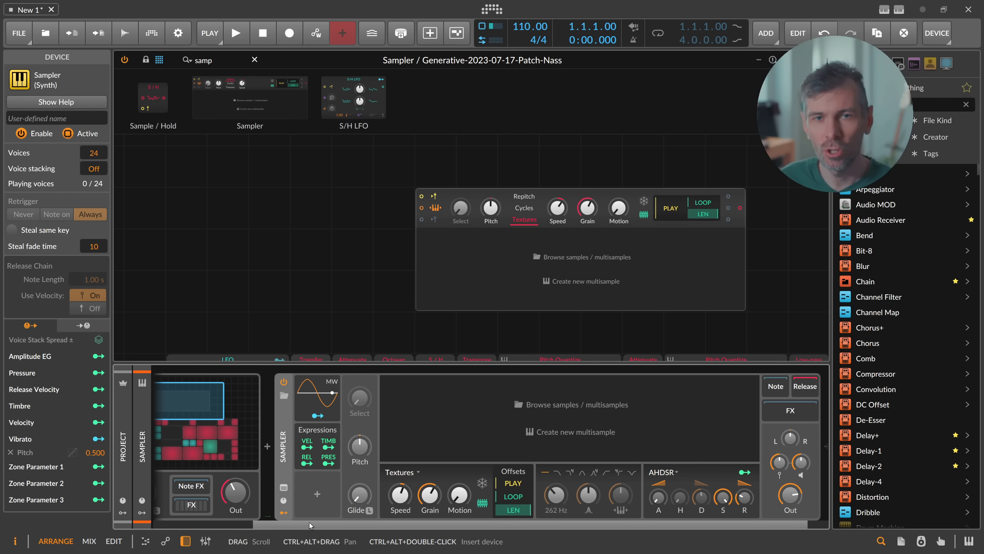
Move the Sampler module one grid cell to the left in the Poly Grid patch.
drag(308, 524, 318, 526)
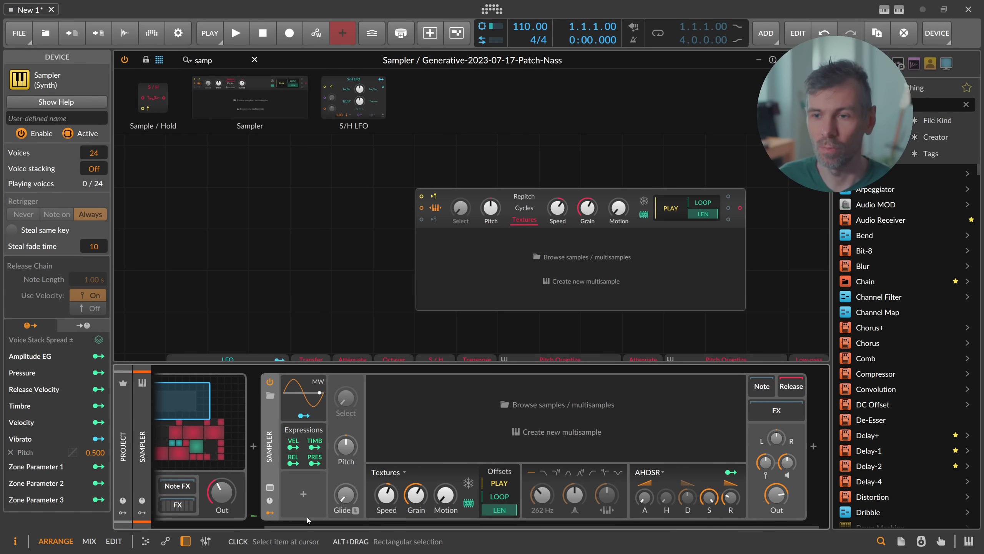
scroll(310, 523, left, 5)
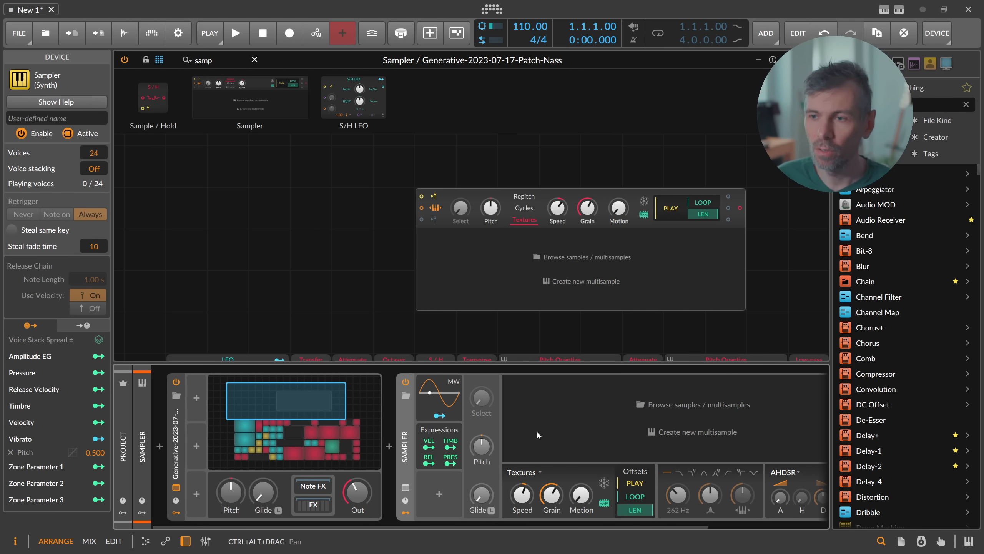
drag(396, 517, 445, 518)
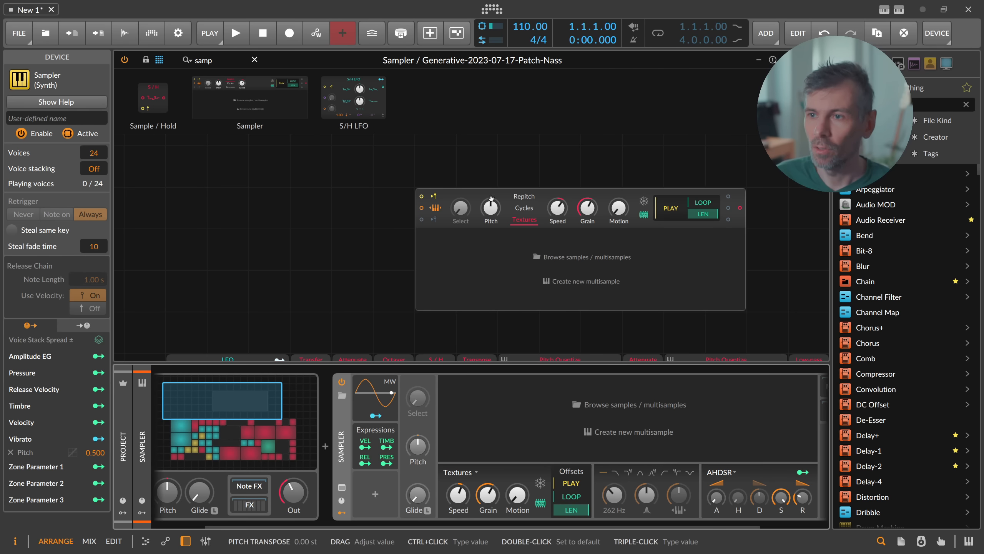
drag(471, 198, 430, 199)
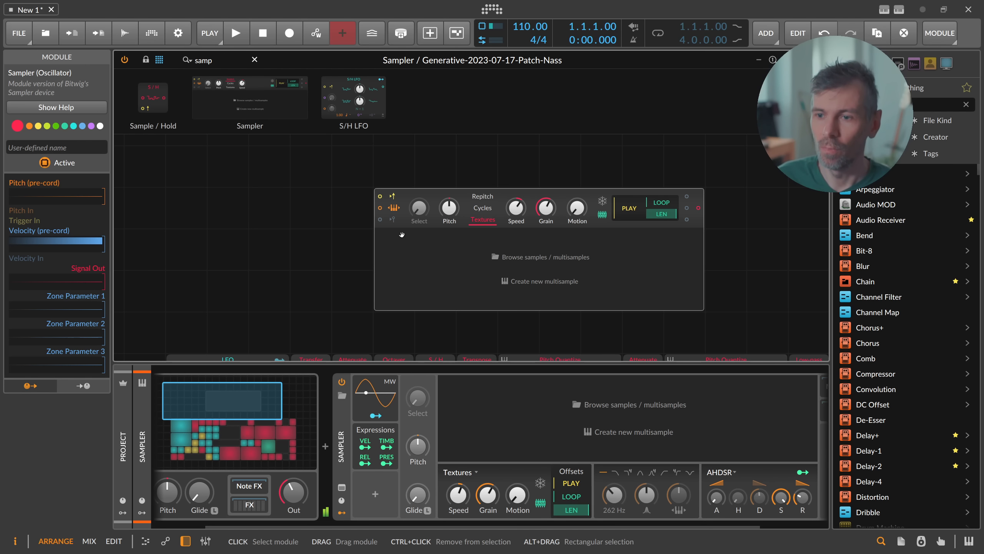
drag(335, 192, 337, 194)
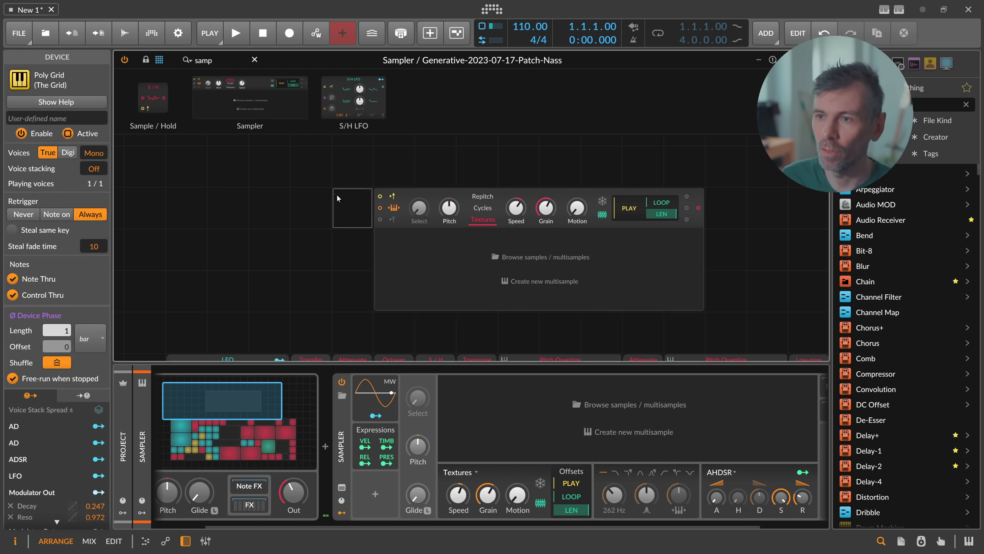
drag(336, 193, 484, 264)
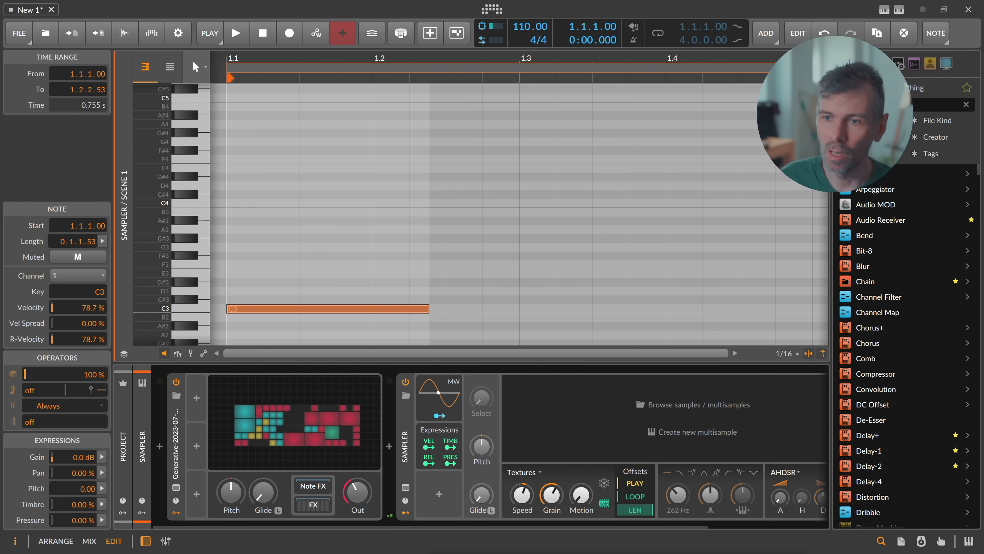
Draw a B3 note above the C3 note at the start of the Sampler track's clip.
drag(317, 286, 258, 332)
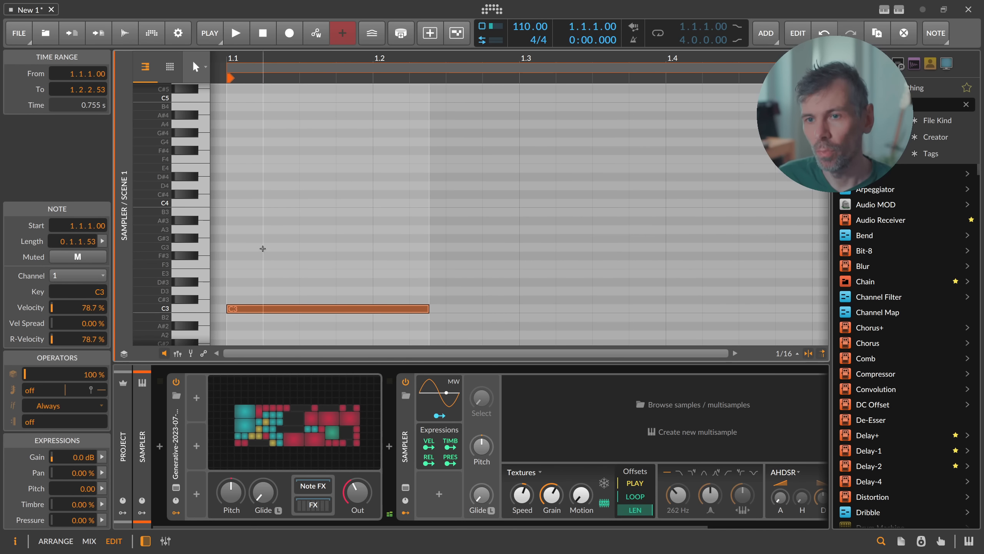
click(235, 213)
double_click(235, 214)
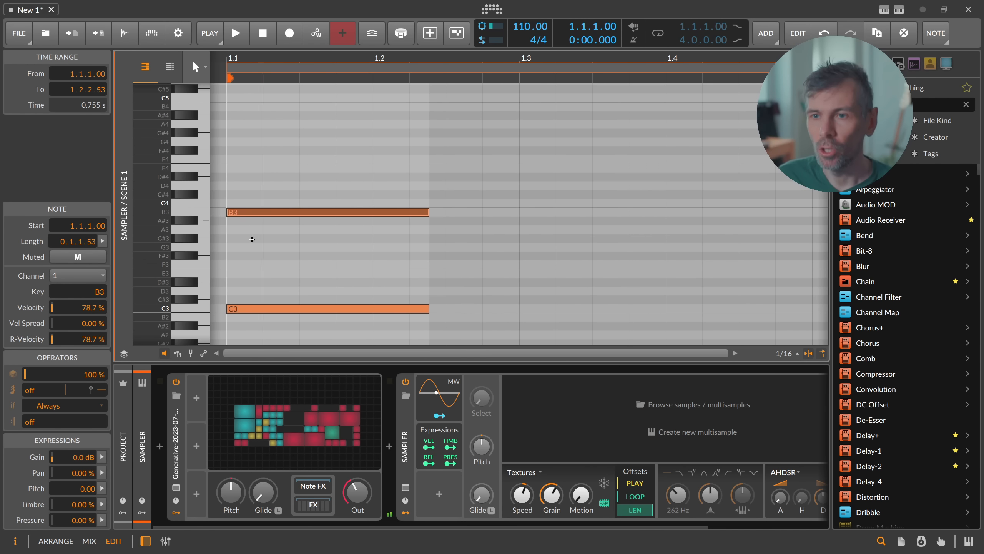
click(276, 221)
click(276, 216)
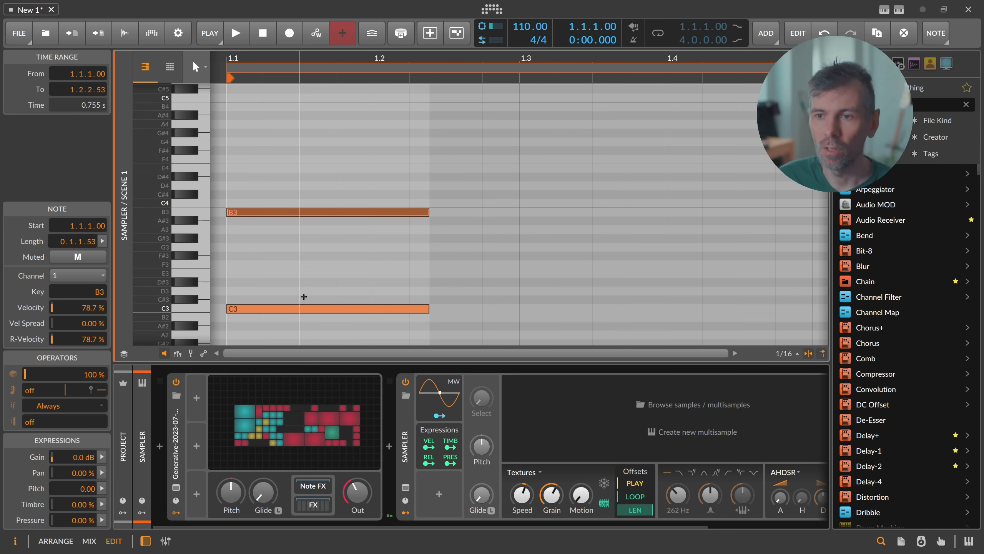
Move the B3 note to A#3 and the C3 note to D#3, and audition both notes.
drag(273, 212, 264, 223)
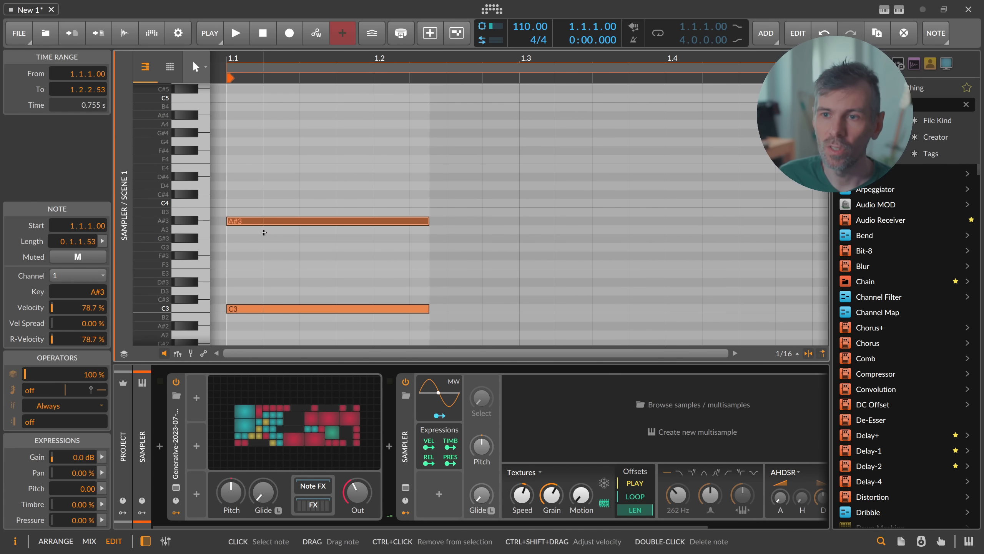
drag(257, 308, 255, 283)
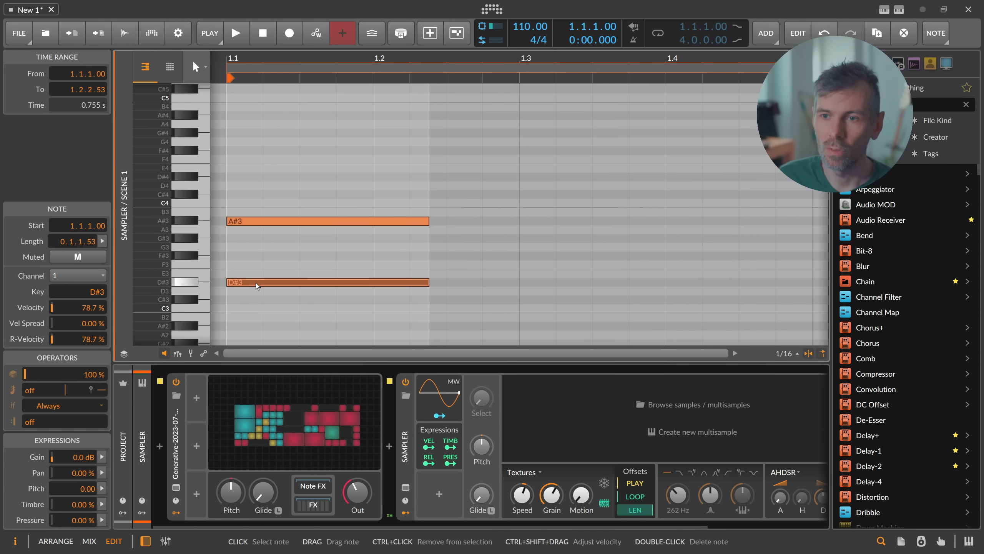
click(265, 223)
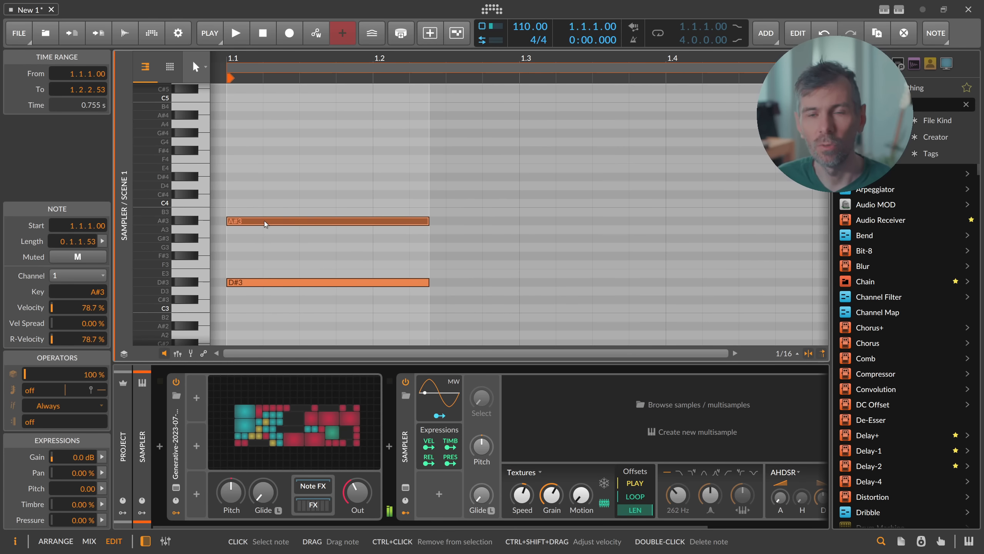
drag(266, 223, 266, 223)
click(252, 283)
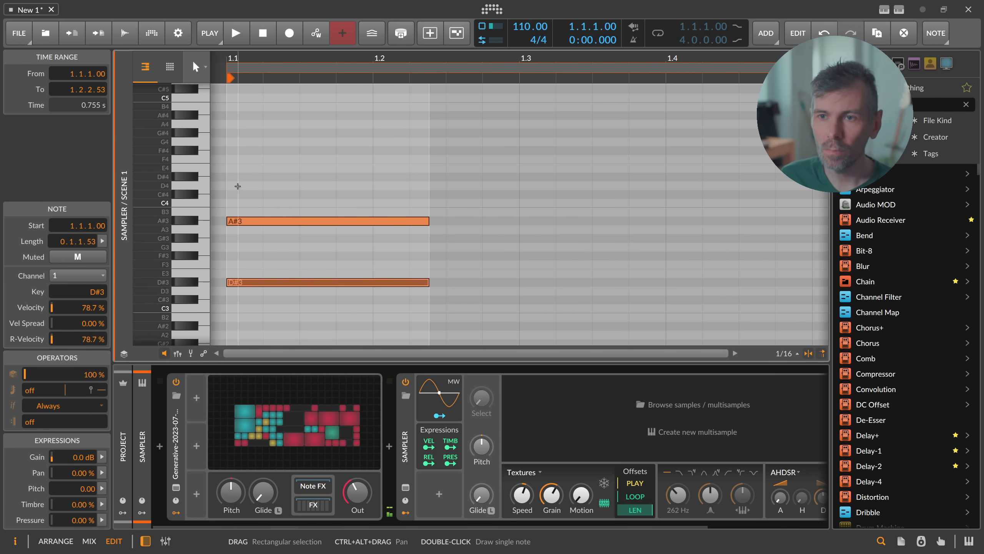
Draw a D#4 note at the start of the clip and audition it against the A#3 and D#3 notes.
double_click(237, 177)
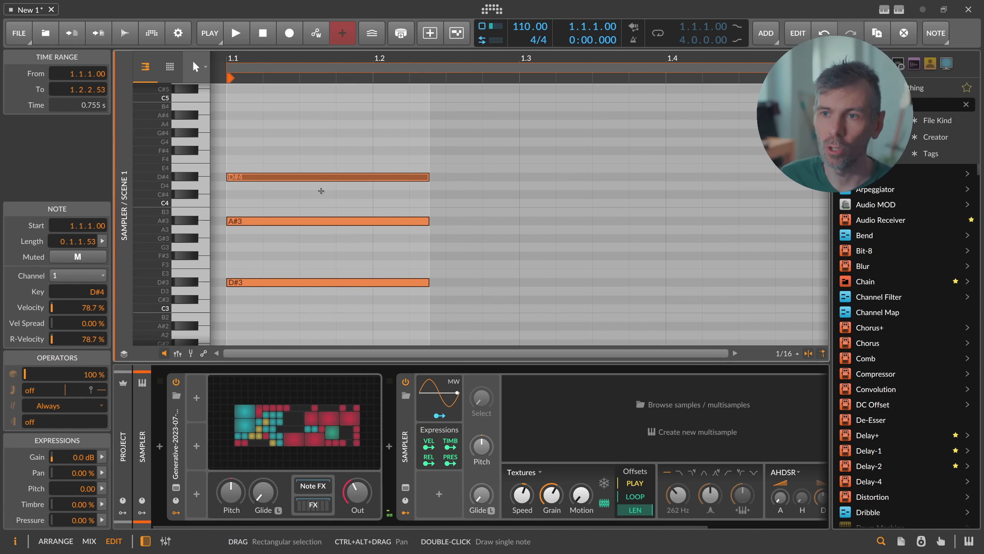
click(294, 178)
click(291, 221)
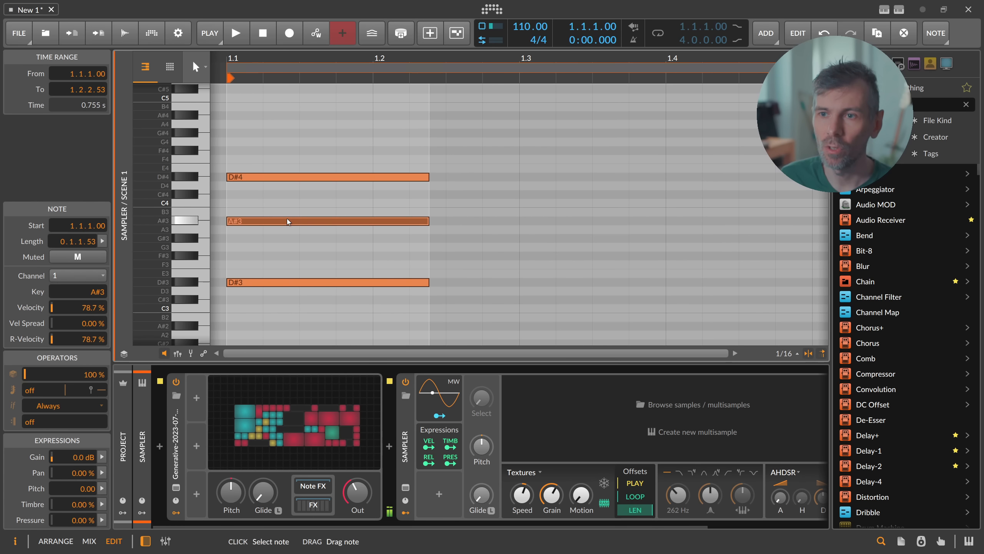
click(328, 179)
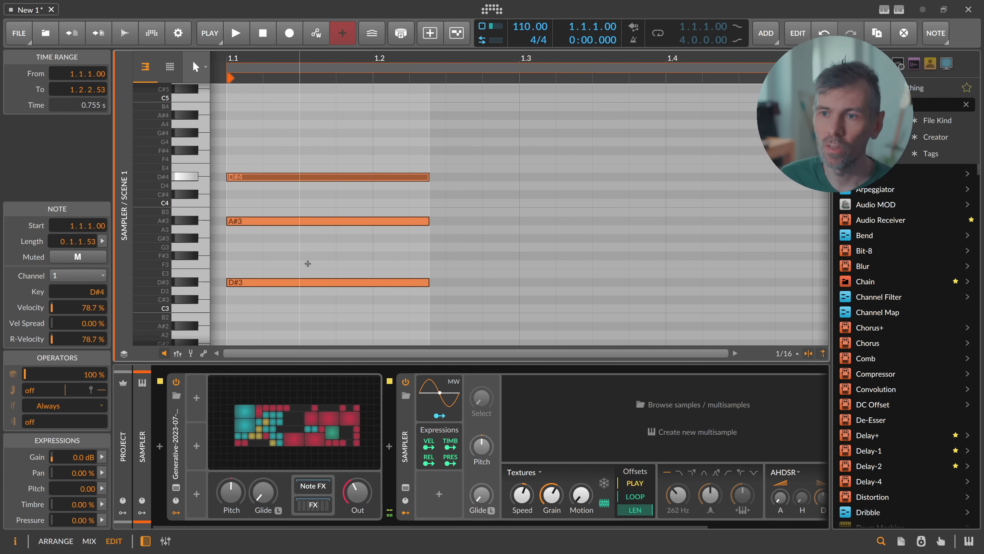
click(283, 282)
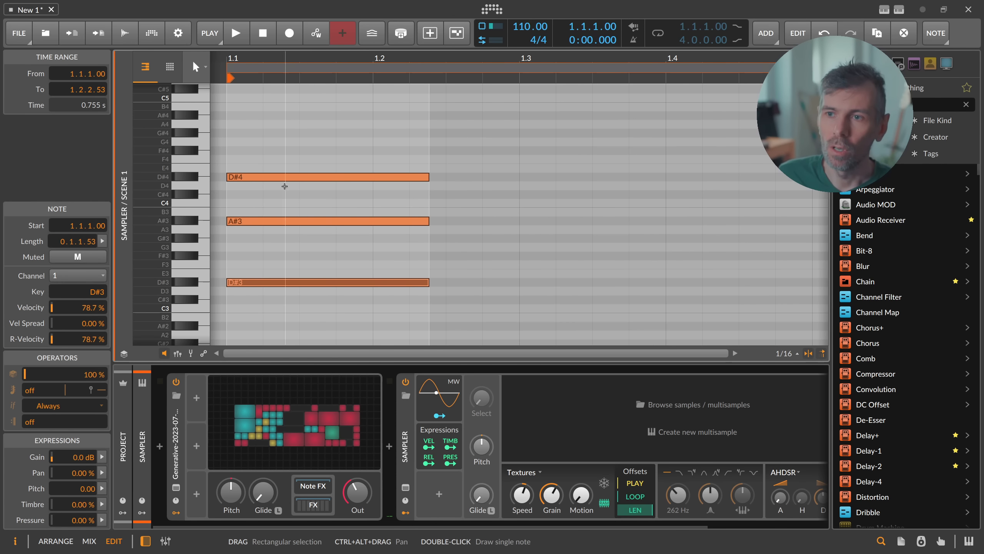
click(301, 179)
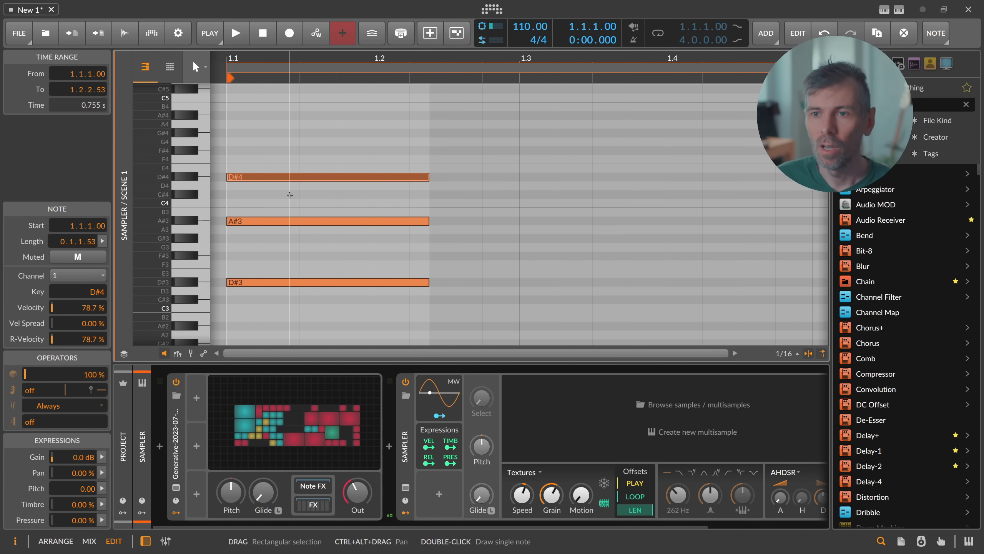
drag(289, 179, 265, 178)
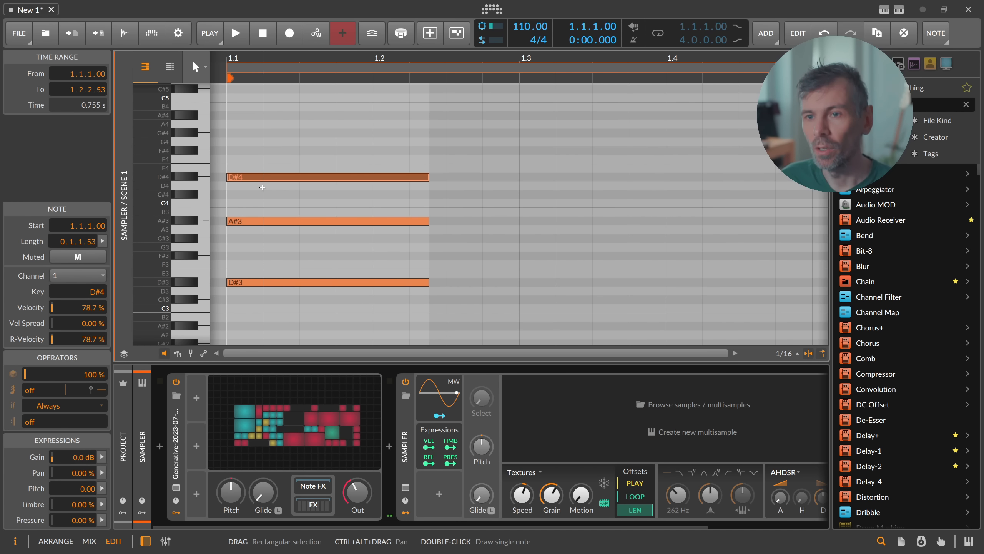
Delete the D#4 and A#3 notes from the clip, leaving only the D#3 note.
drag(294, 147, 282, 237)
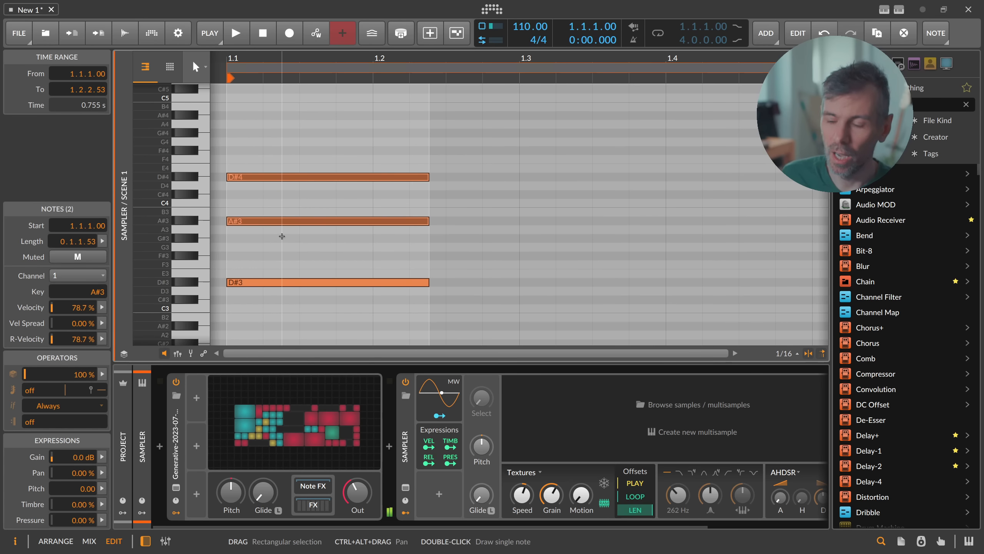
key(Delete)
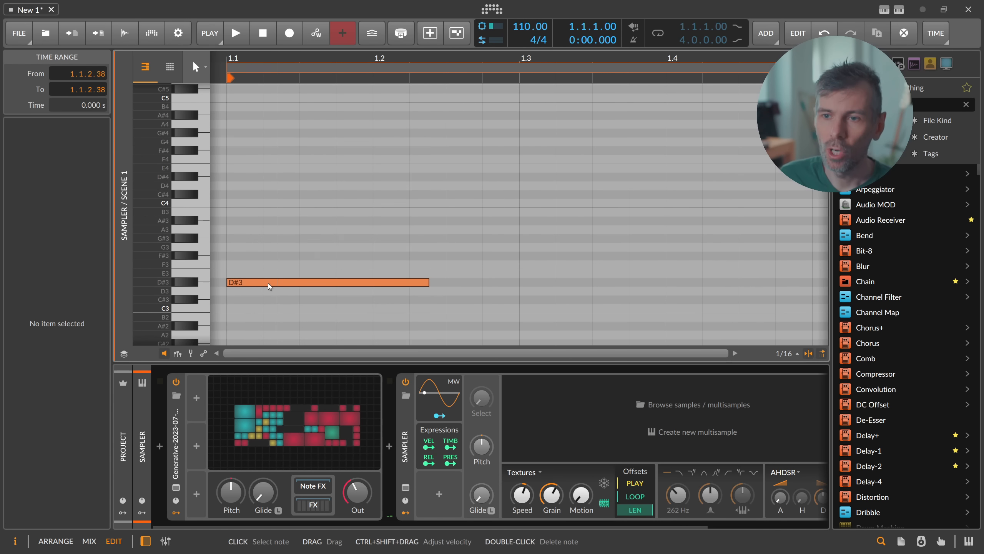
Try transposing the D#3 note up by two semitones, and bring it back to D#3.
click(269, 283)
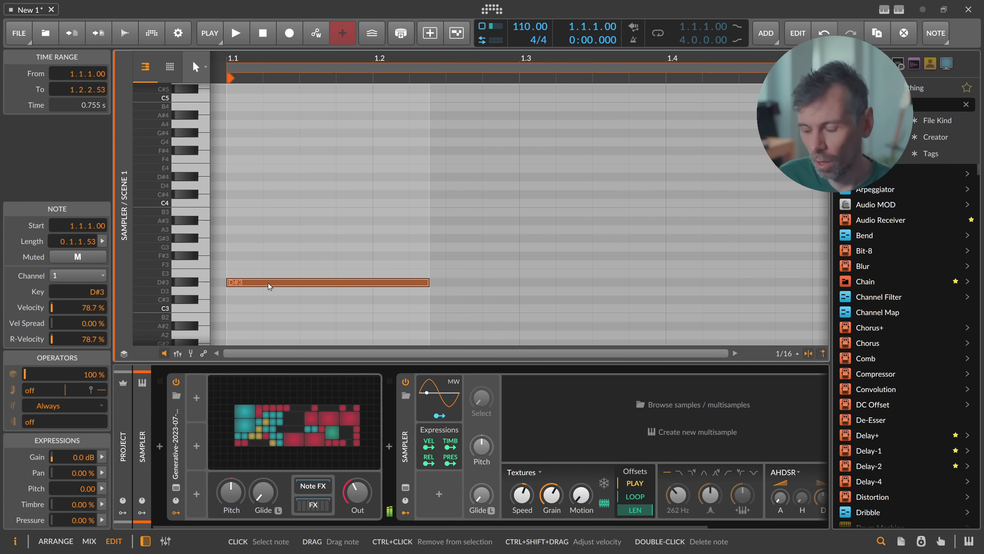
key(Up)
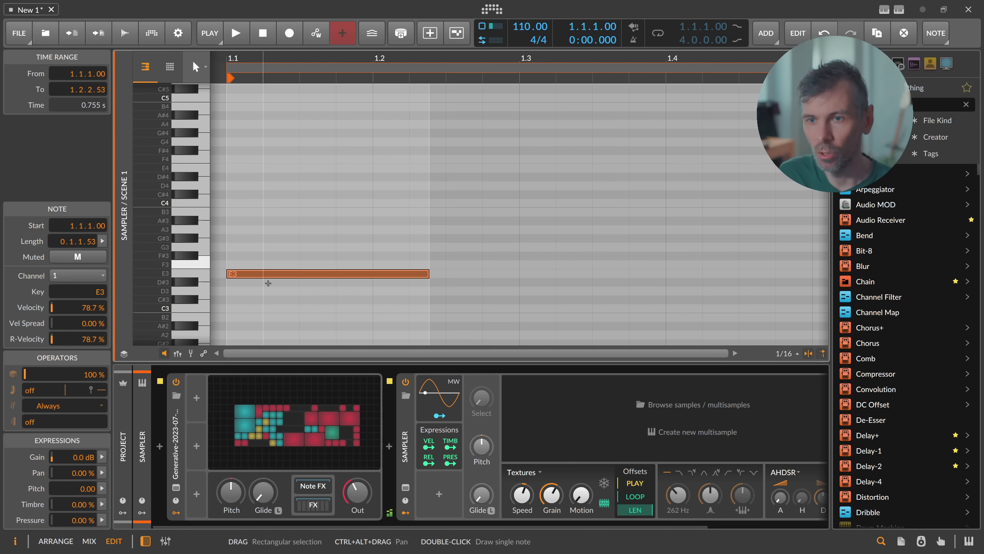
key(Up)
key(Down)
key(Down)
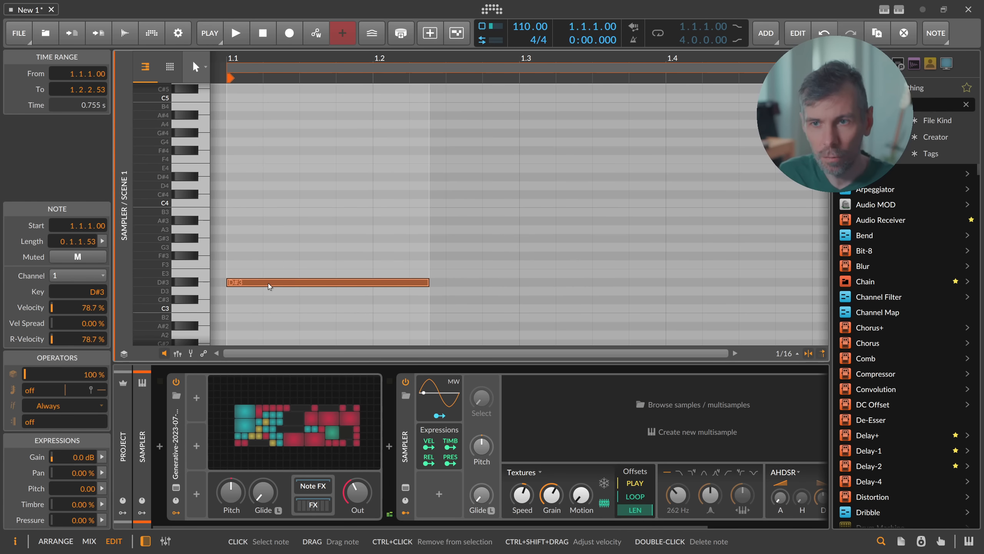
Shift the D#3 note up and down by octaves several times, as high as D#5, and end on D#3.
key(shift+Up)
key(shift+Down)
key(shift+Up)
key(shift+Down)
key(shift+Up)
key(shift+Down)
key(shift+Up)
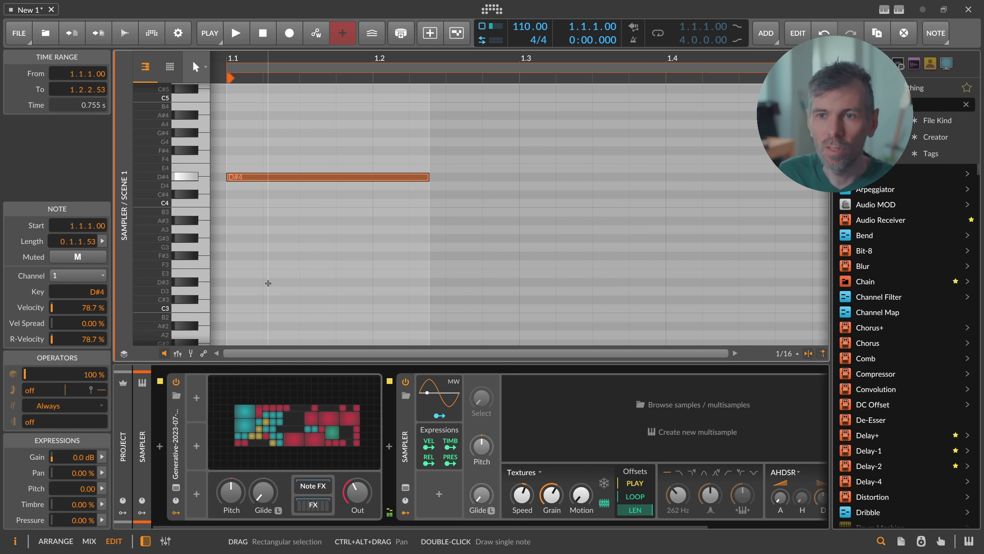
key(shift+Down)
key(shift+Up)
key(shift+Down)
key(shift+Up)
key(shift+Up)
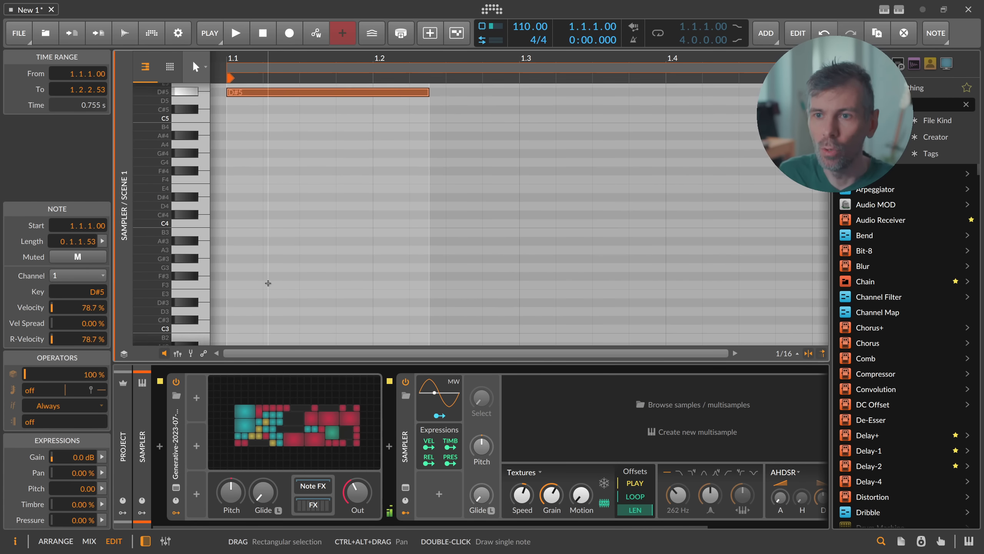
key(shift+Down)
key(shift+Down)
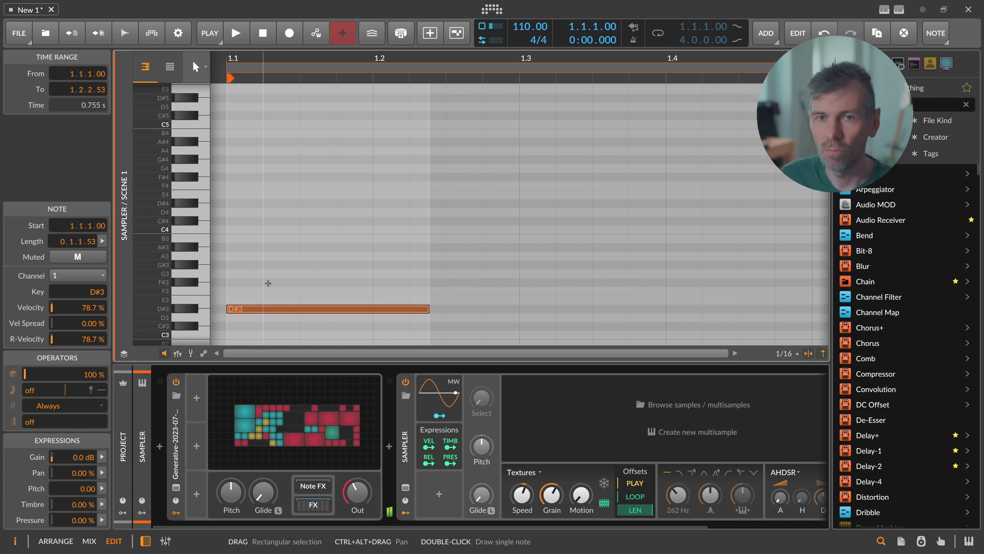
key(shift+Up)
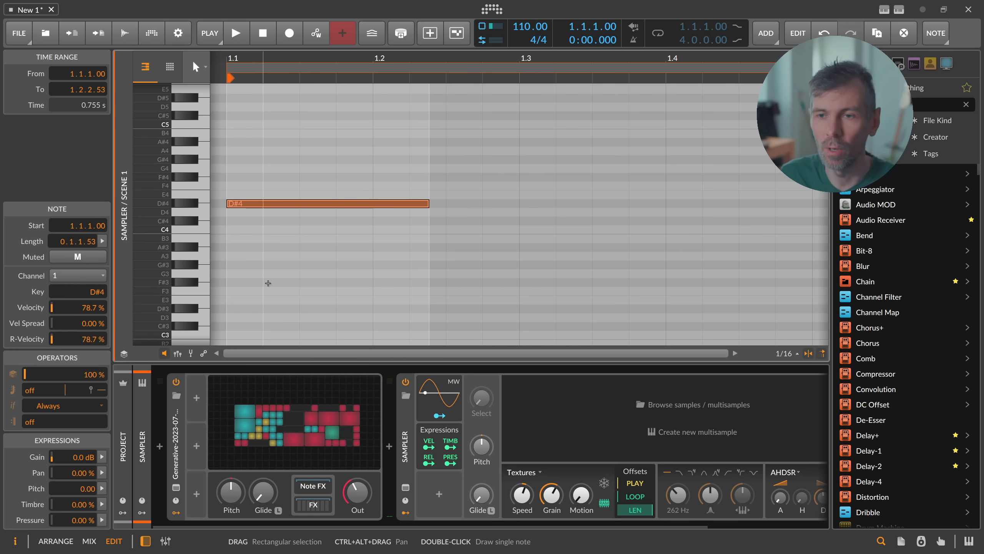
key(shift+Down)
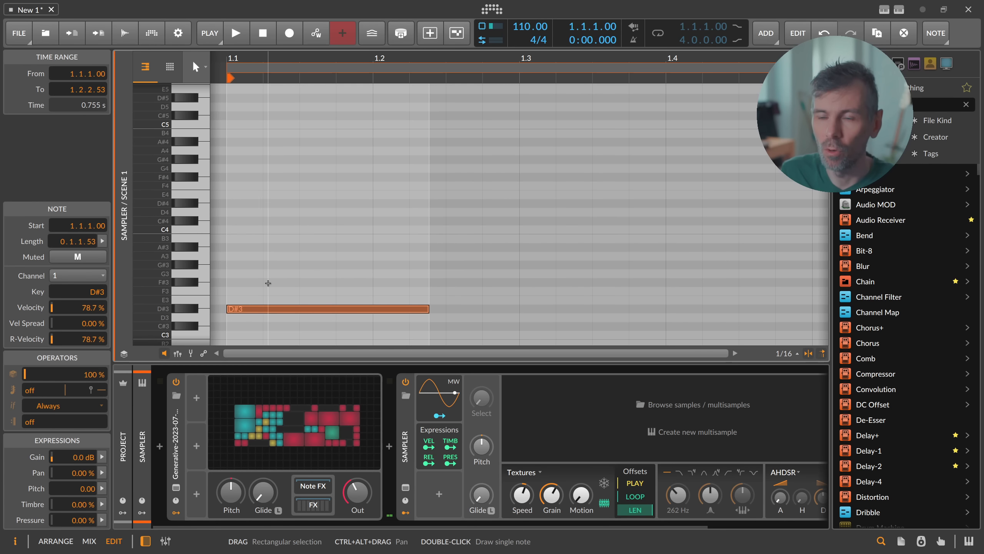
Raise the D#3 note by one octave, step it down five semitones to A#3, and drop it an octave to A#2.
key(shift+Up)
key(Down)
key(Down)
key(Down)
key(Down)
key(Down)
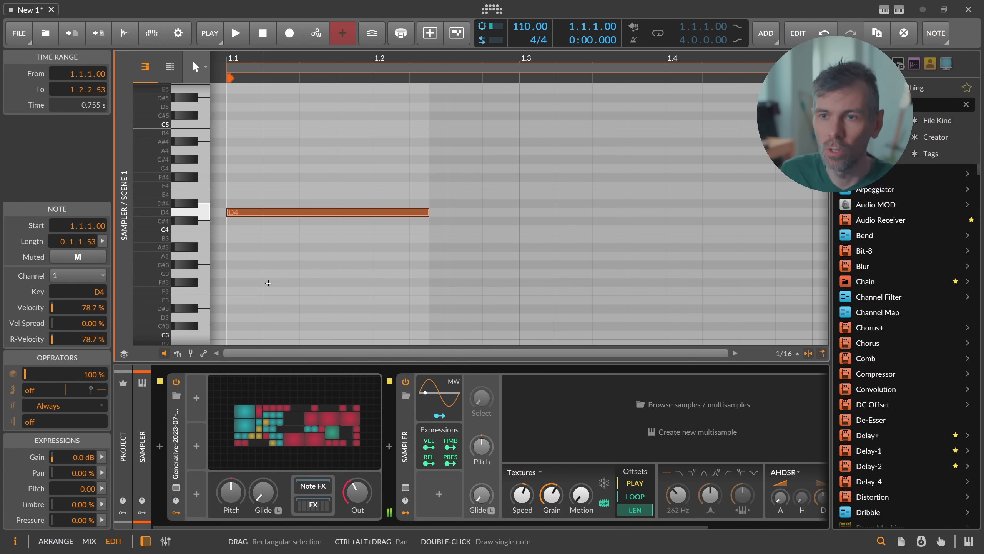
key(shift+Down)
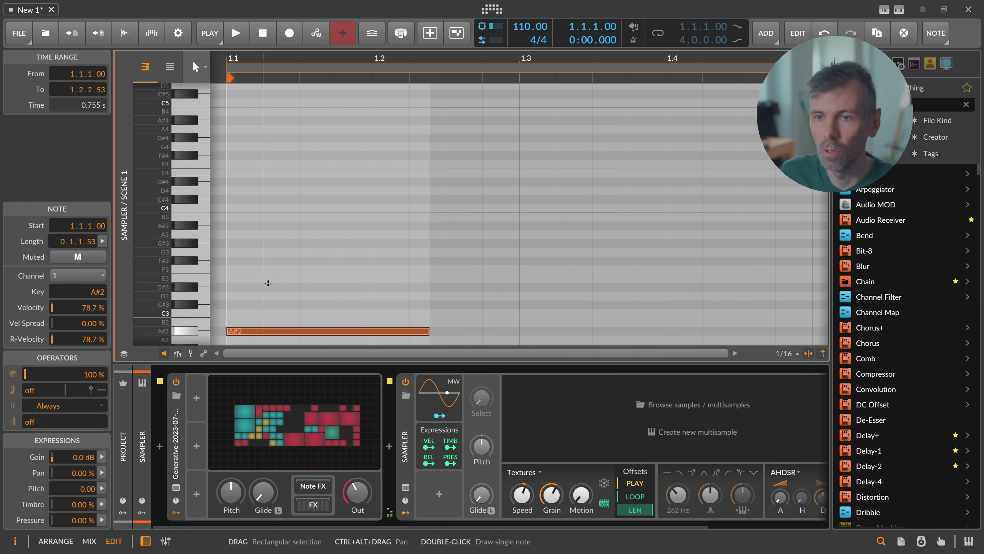
Step the A#2 note up twelve semitones, one at a time, to A#3.
key(Up)
key(Up)
key(Up)
key(Up)
key(Up)
key(Up)
key(Up)
key(Up)
key(Up)
key(Up)
key(Up)
key(Up)
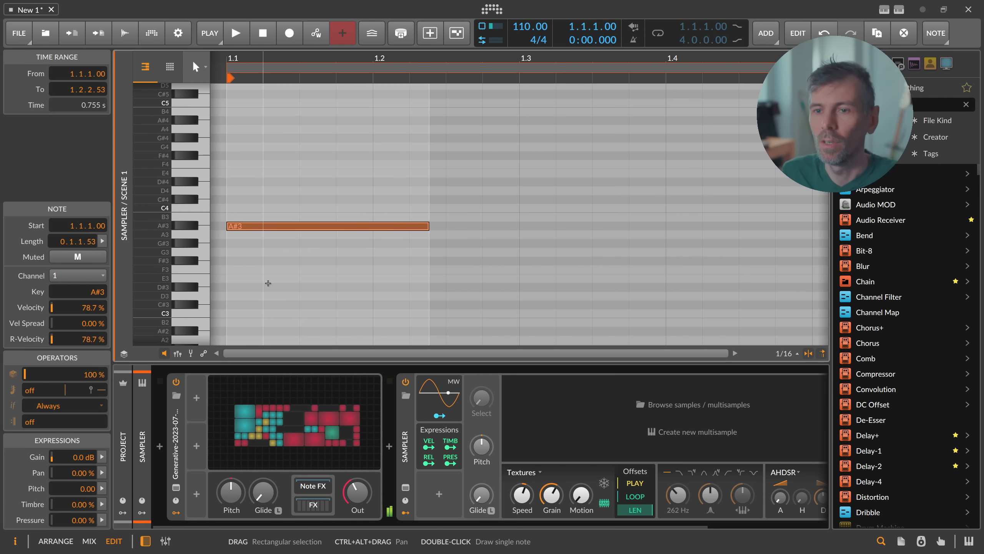
Lower the A#3 note by one octave and step it up five semitones to D#3.
key(shift+Down)
key(Up)
key(Up)
key(Up)
key(Up)
key(Up)
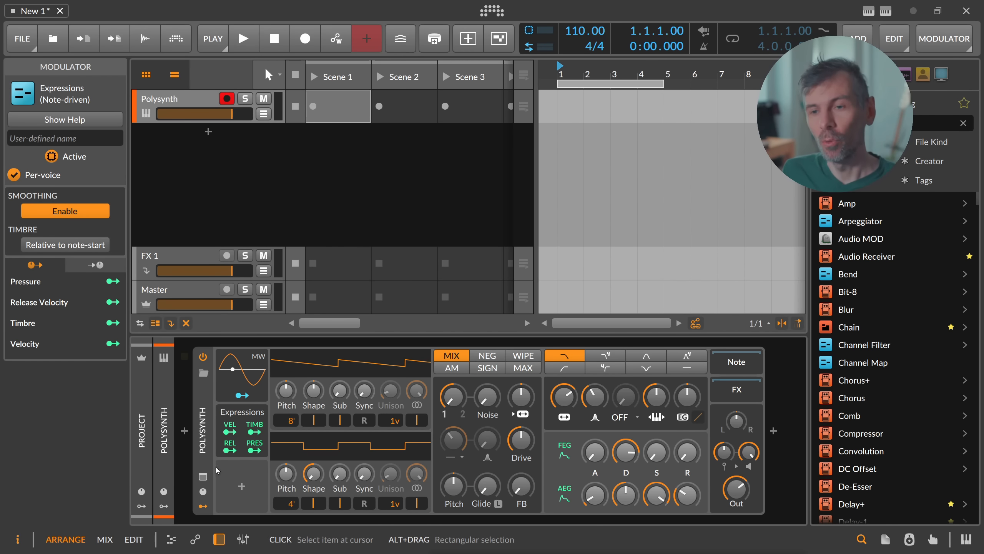
Browse the Polysynth presets, preview Weird Perc 5, Weird Perc 3 and Wahnky, and cancel the preset replacement.
click(210, 458)
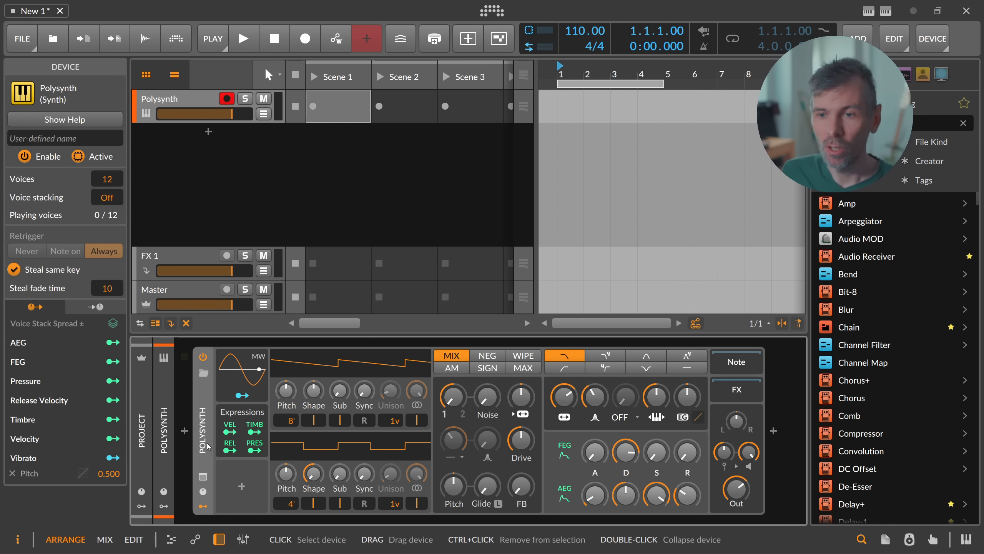
click(203, 373)
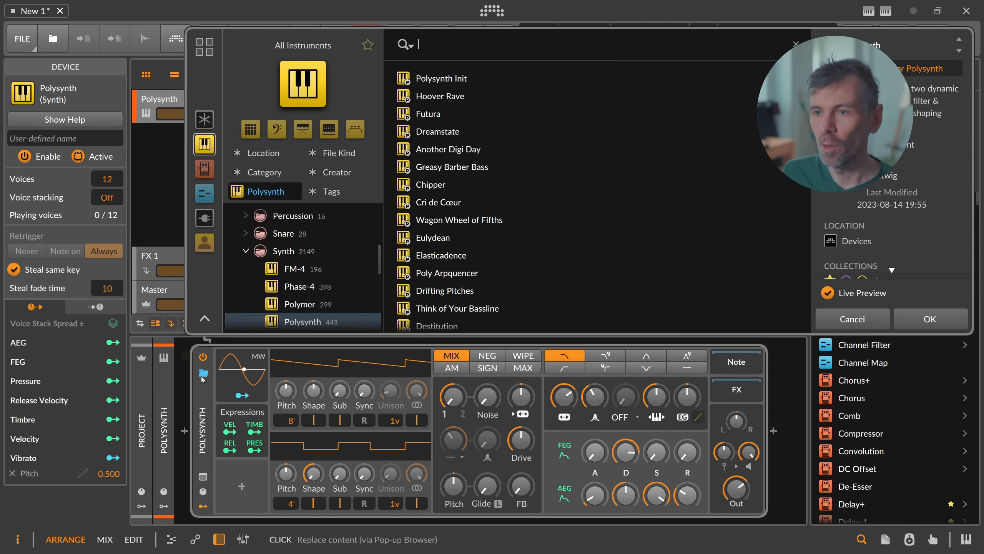
scroll(473, 270, down, 5)
scroll(470, 266, up, 5)
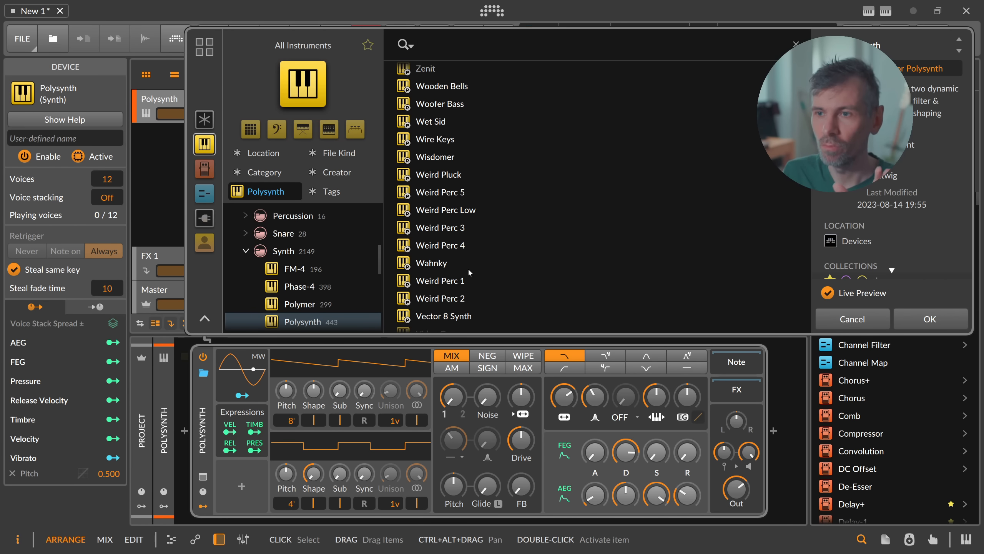
click(450, 193)
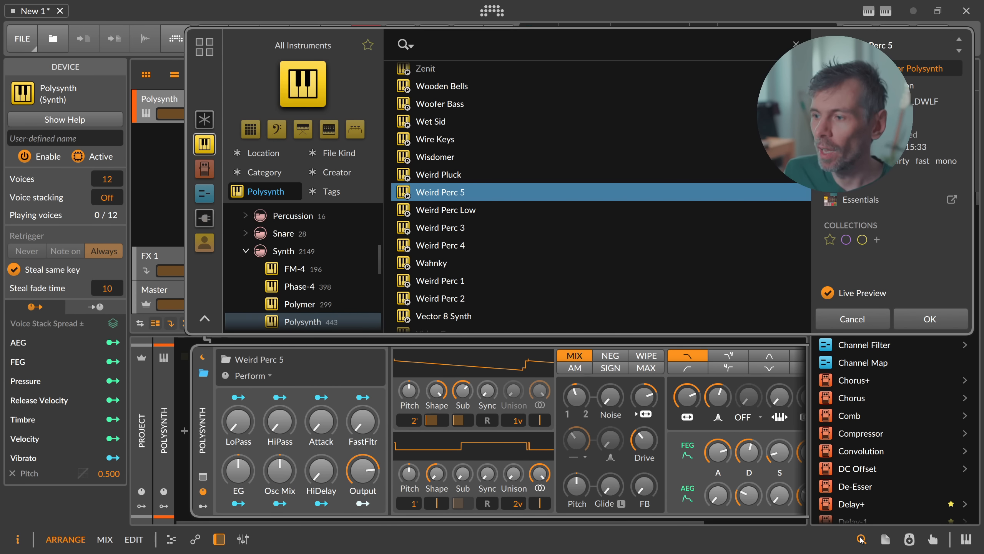
click(431, 233)
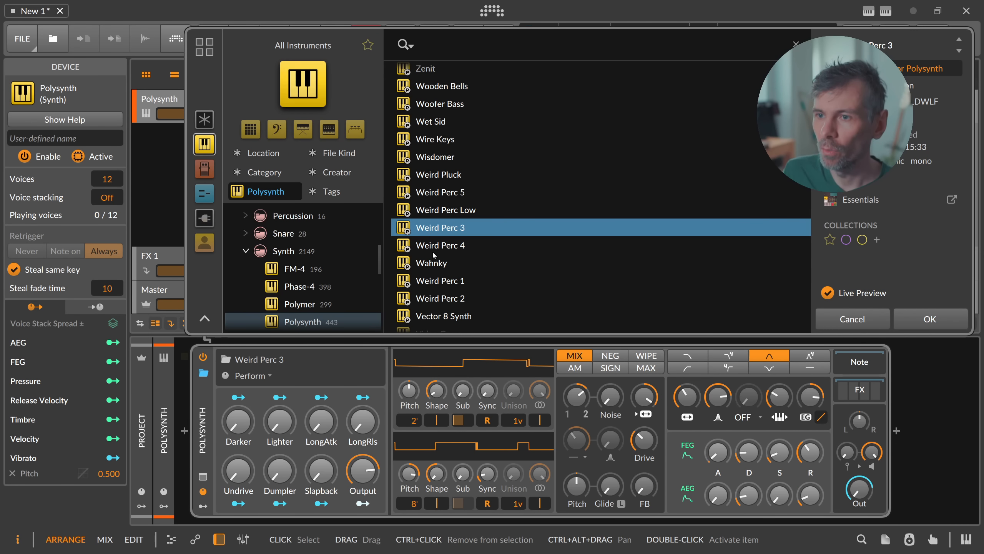
click(434, 264)
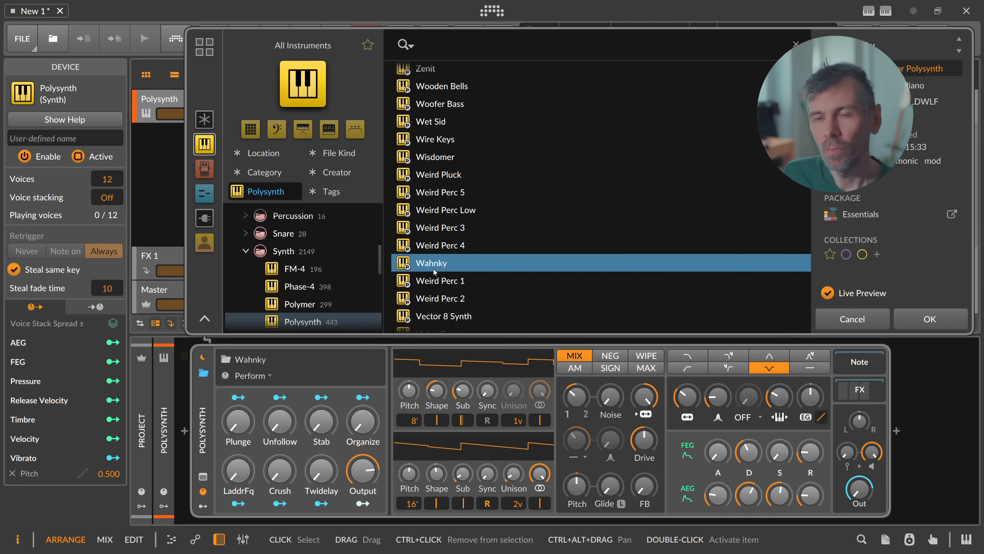
click(851, 319)
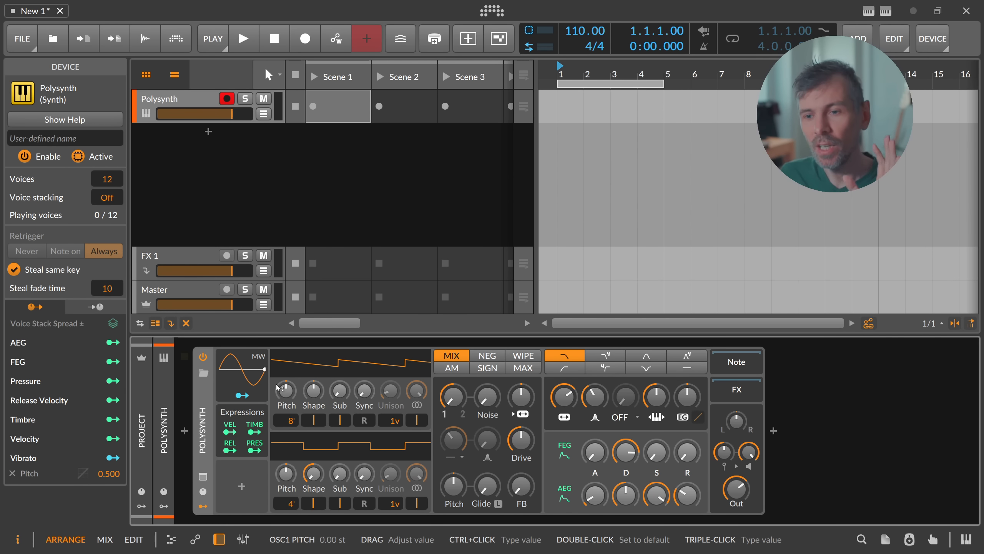
Add a Macro modulator to the Polysynth and view its modulation routing options.
click(243, 487)
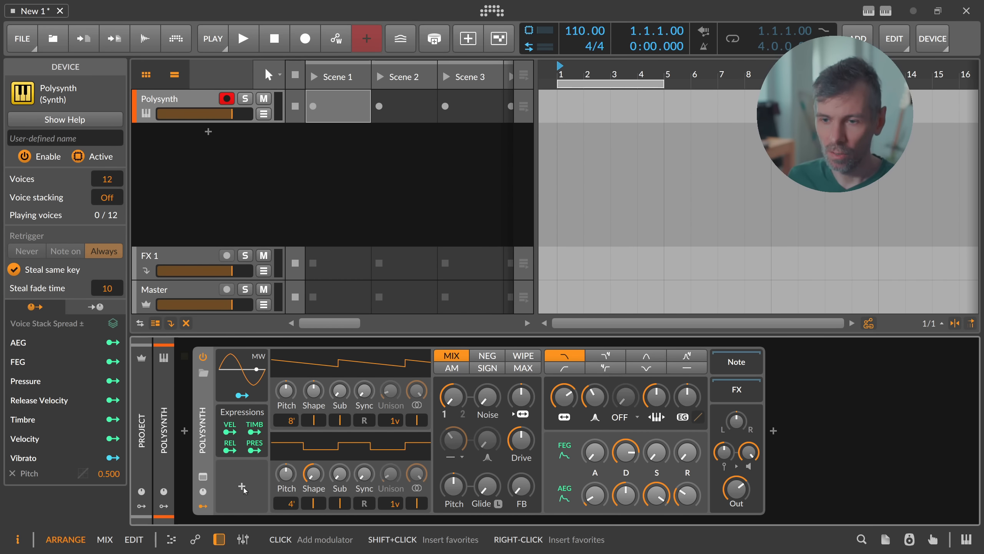
text(mac)
key(Down)
key(Down)
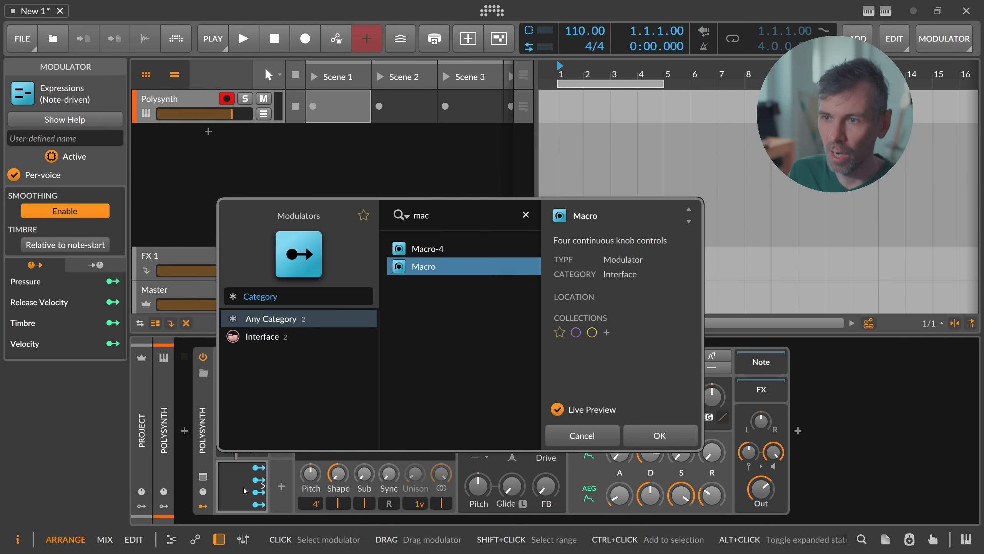
key(Return)
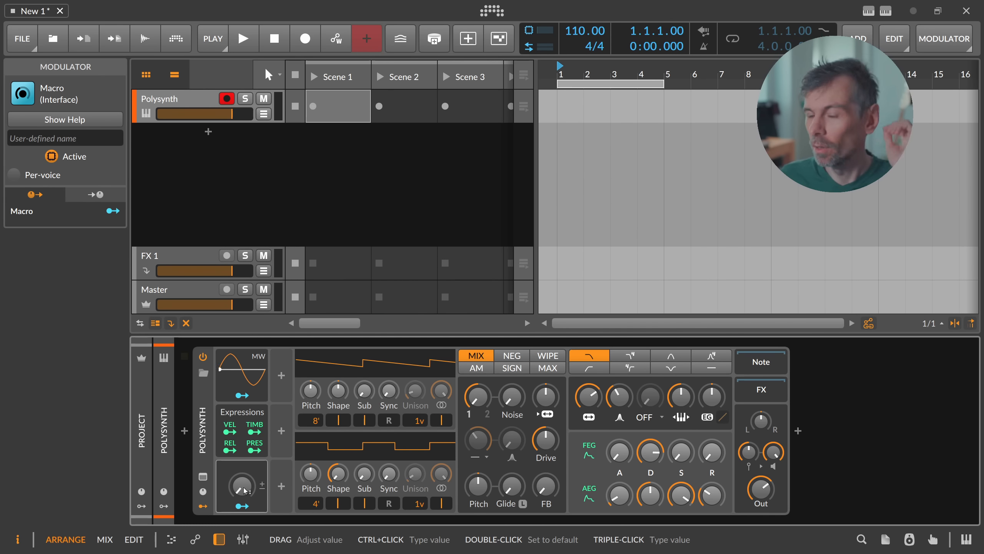
right_click(241, 507)
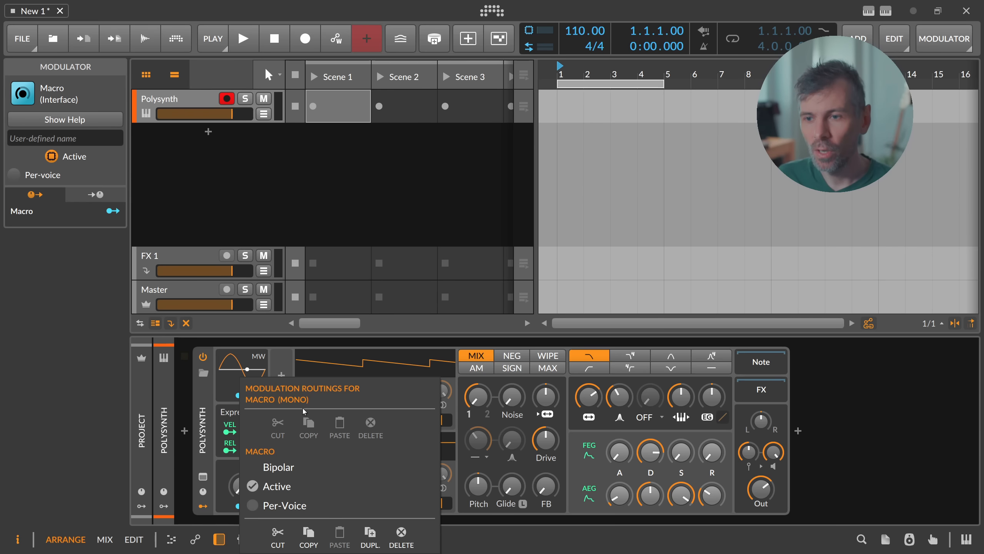
click(204, 434)
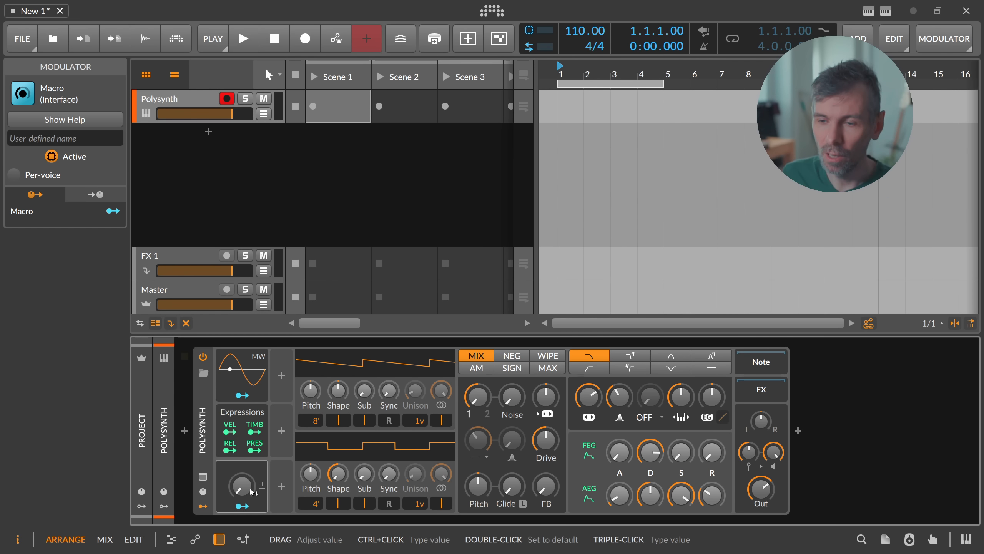
Try out the Macro knob by raising it to its maximum, and delete the Macro modulator from the Polysynth.
mouse_move(251, 490)
mouse_down()
mouse_move(250, 400)
mouse_move(248, 494)
mouse_move(249, 484)
mouse_up()
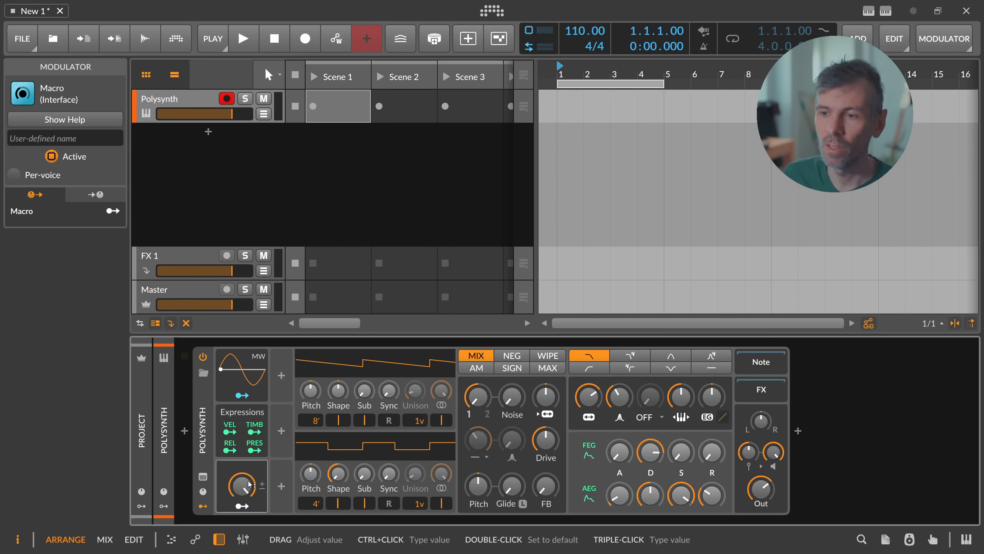
drag(249, 484, 249, 427)
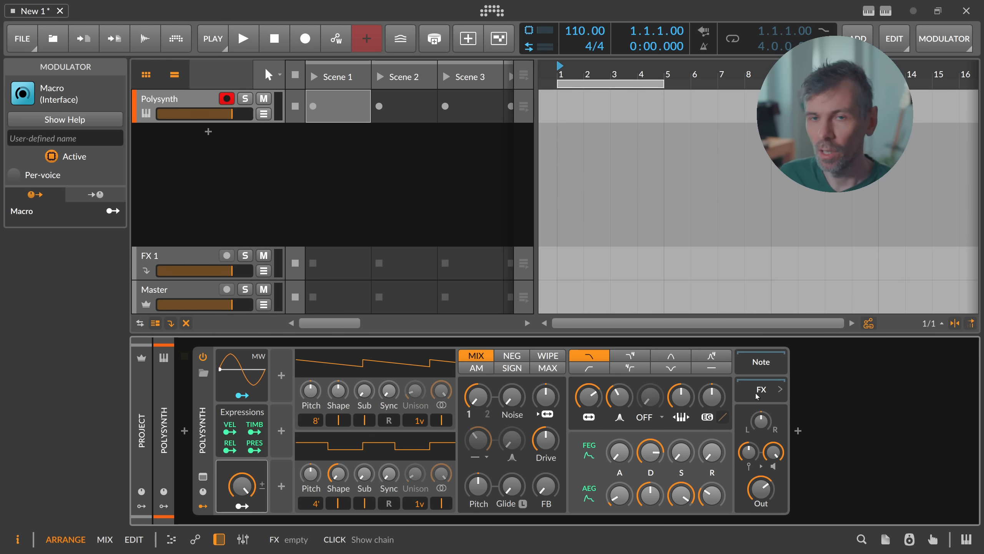
click(759, 370)
click(760, 371)
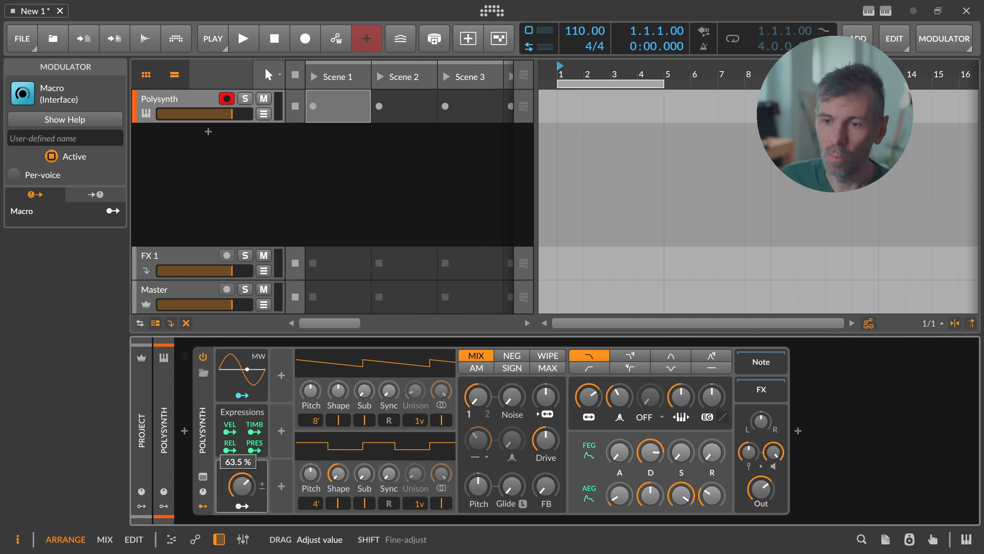
double_click(227, 469)
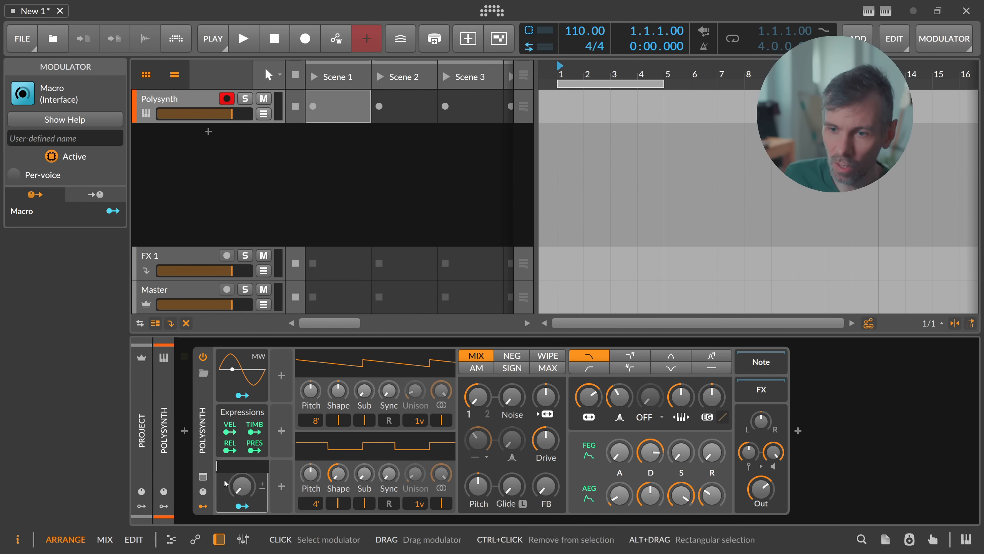
click(226, 484)
key(Delete)
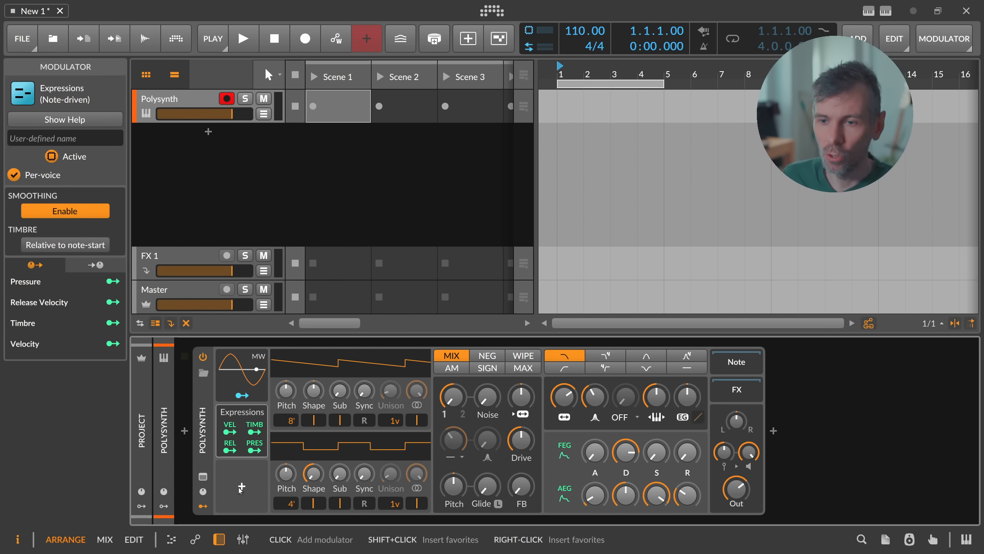
Add a Macro modulator to the Polysynth's empty modulator slot and duplicate it.
click(242, 488)
text(mad)
key(Down)
key(Down)
key(Return)
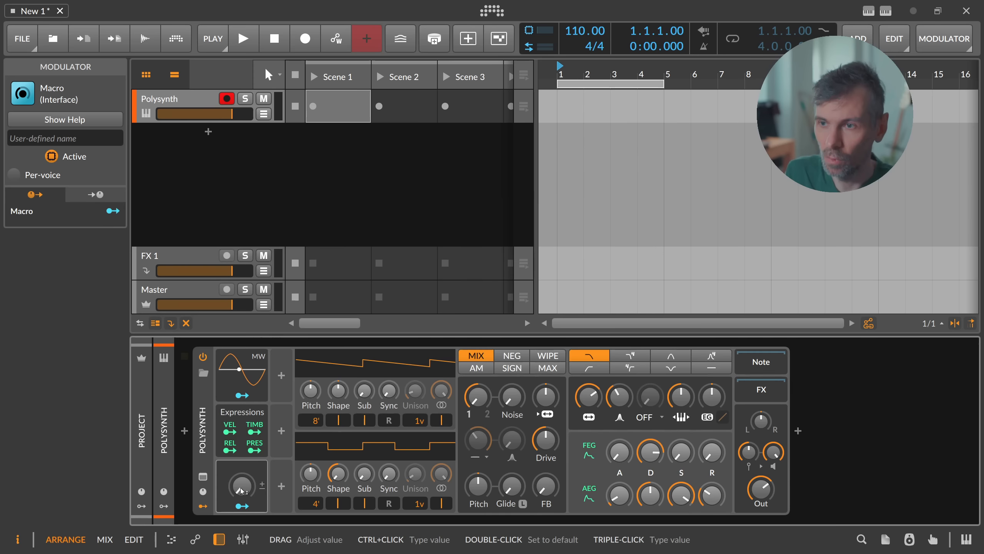
key(ctrl+d)
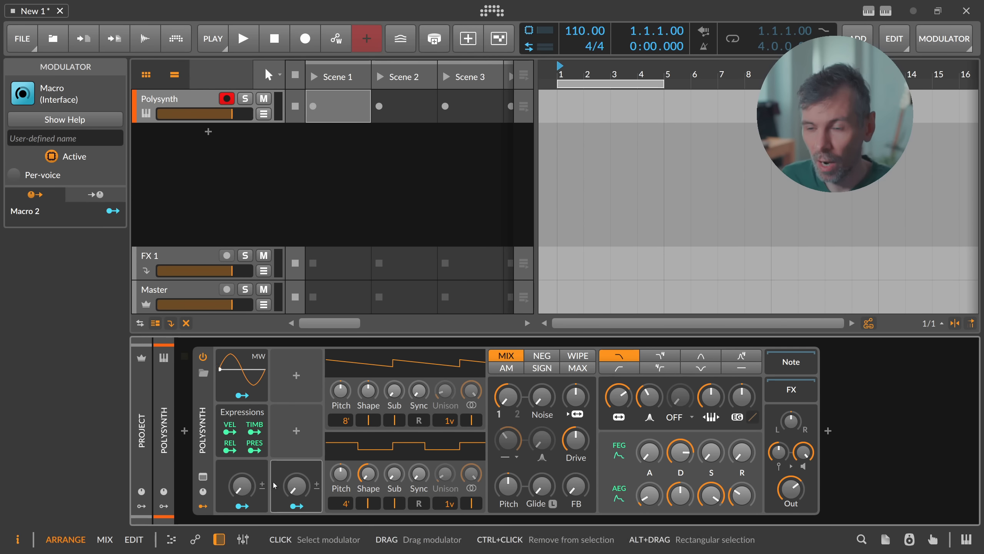
Sweep both Macro knobs, ending with the first at maximum and the second at zero, and delete both modulators.
click(240, 481)
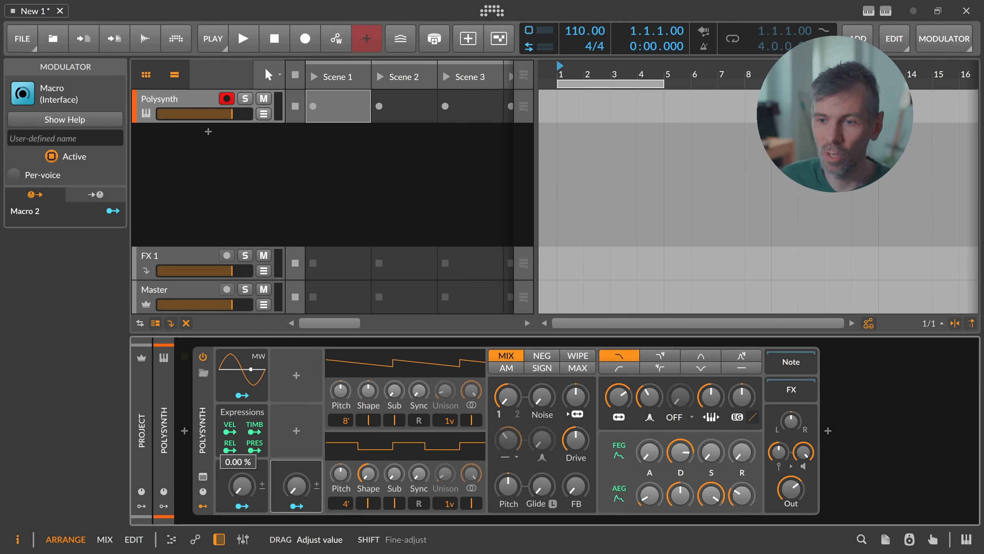
mouse_move(298, 490)
mouse_down()
mouse_move(298, 454)
mouse_move(298, 515)
mouse_move(297, 474)
mouse_up()
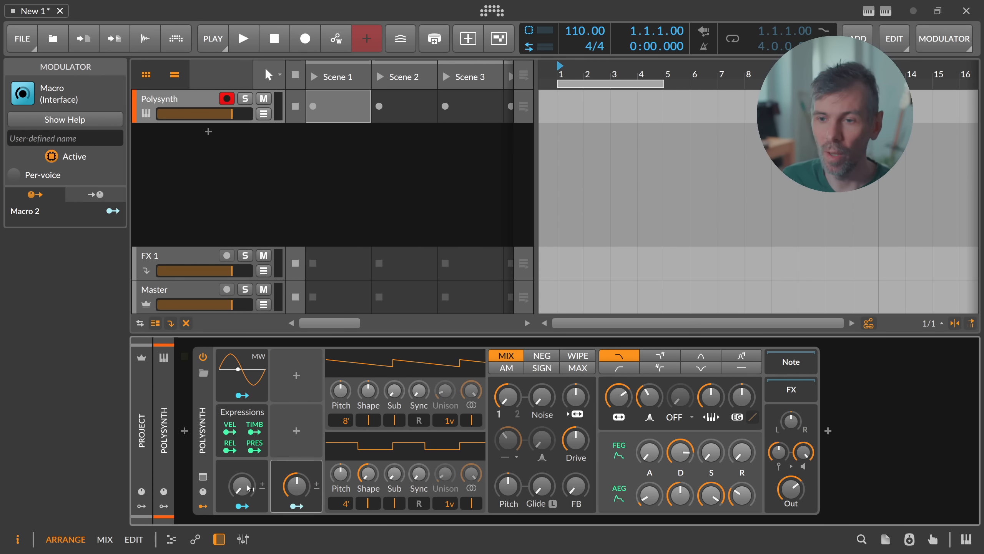
drag(242, 487, 242, 408)
drag(296, 488, 295, 494)
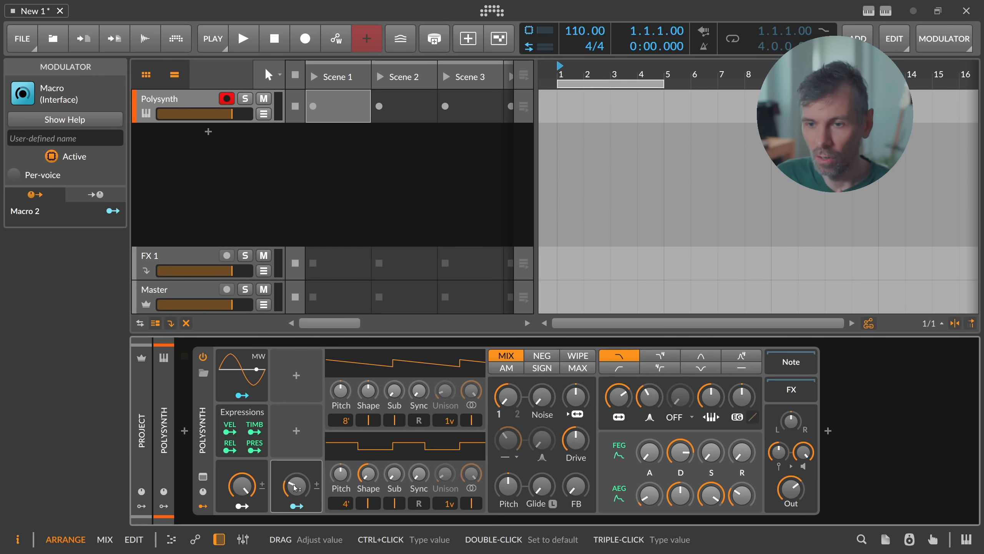
drag(296, 491, 296, 513)
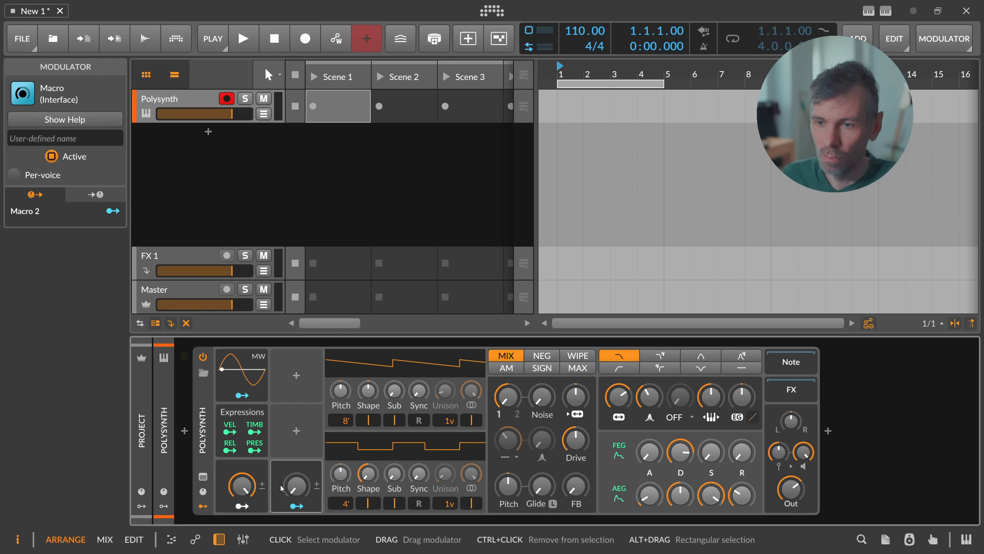
key(Delete)
key(Delete)
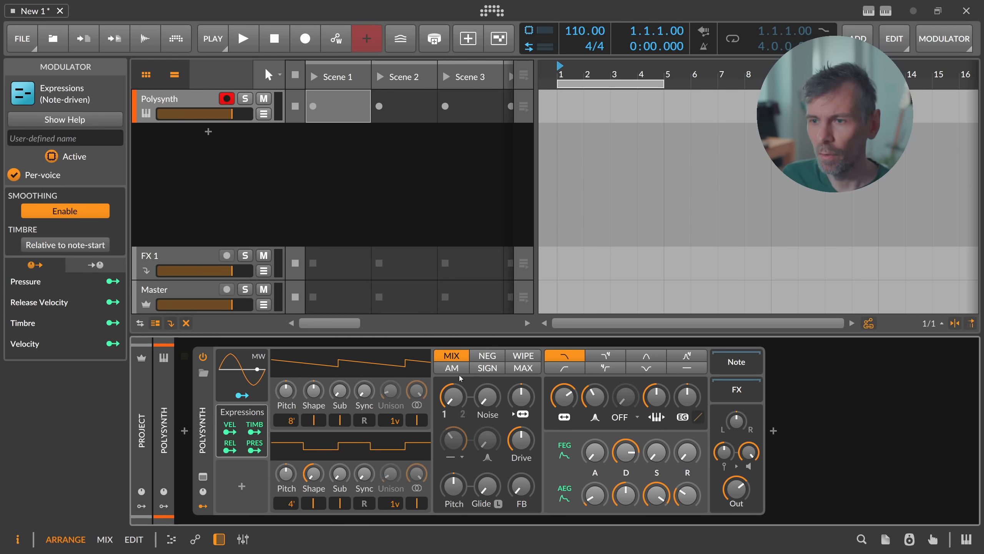
Try the AM, SIGN, MAX, WIPE and NEG oscillator blend modes, and return to MIX.
click(458, 369)
click(487, 369)
click(520, 368)
click(521, 357)
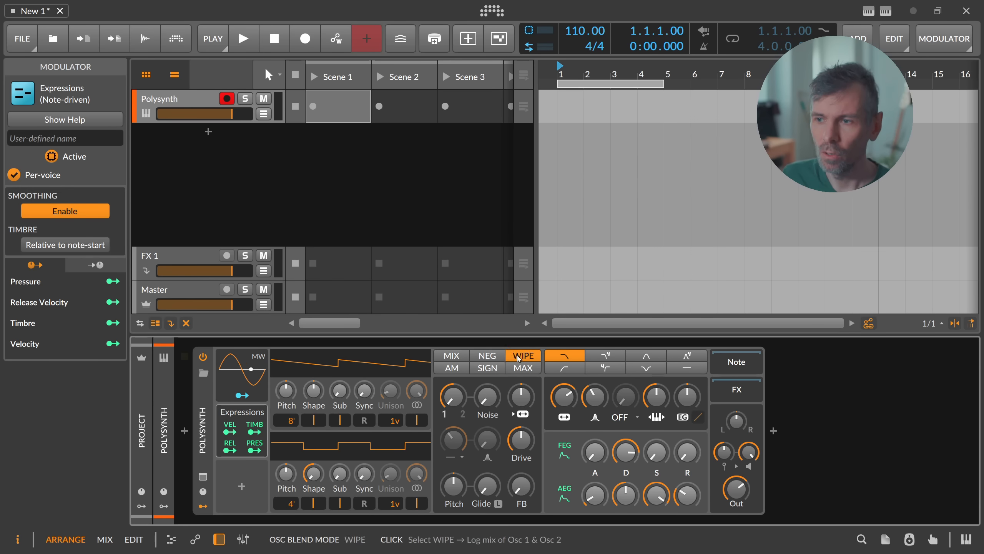
click(487, 356)
click(464, 358)
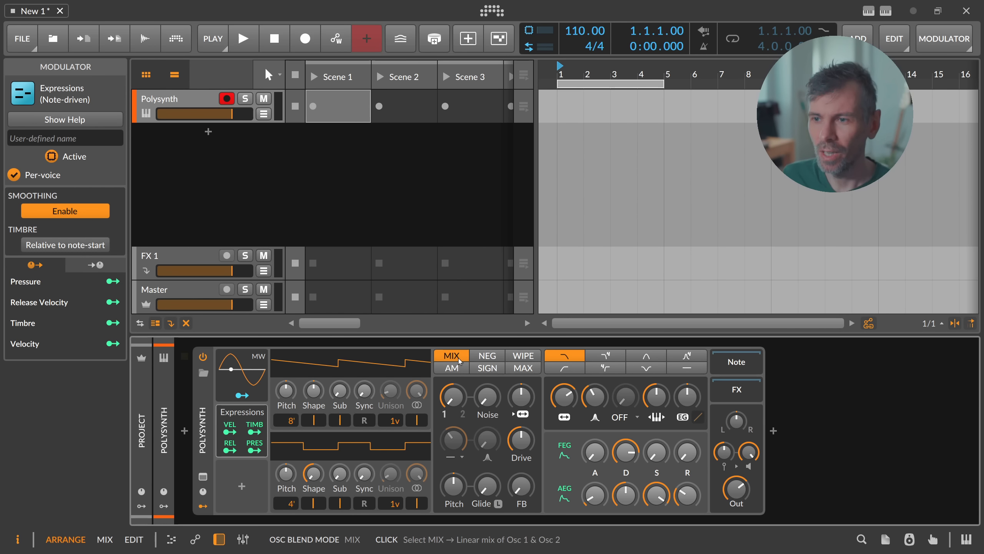
Switch the oscillator blend mode back and forth between MIX and NEG, ending on NEG.
click(483, 360)
click(461, 359)
click(481, 359)
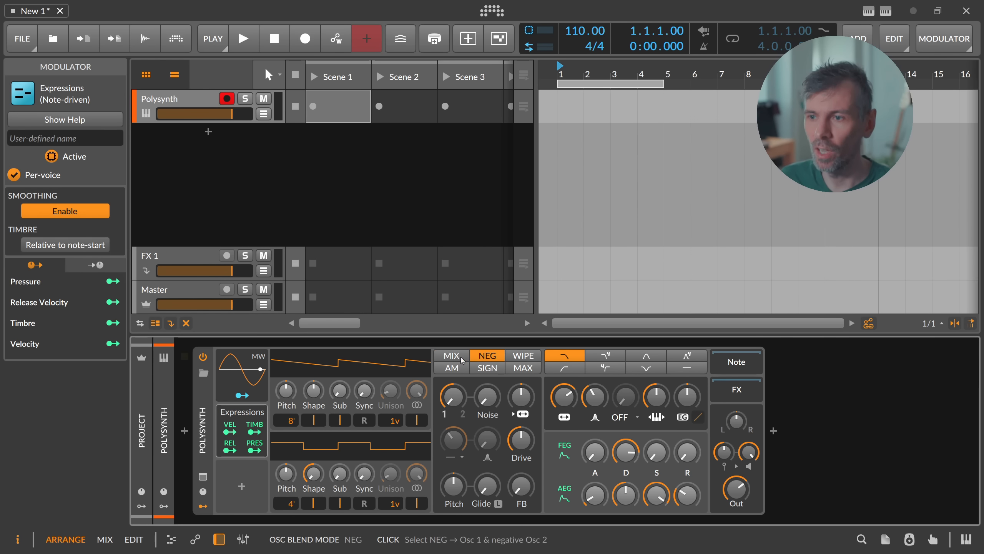
click(462, 360)
click(470, 359)
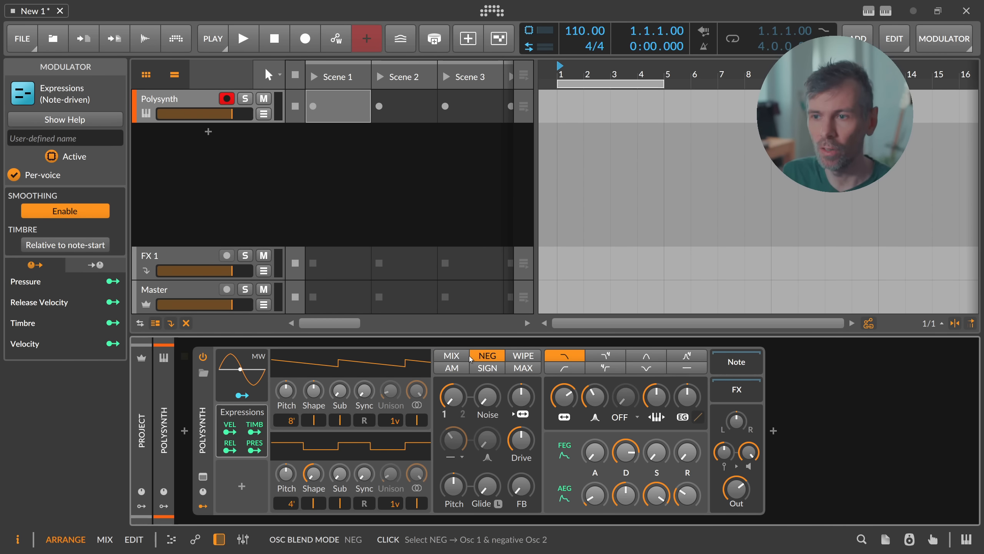
click(461, 358)
click(476, 358)
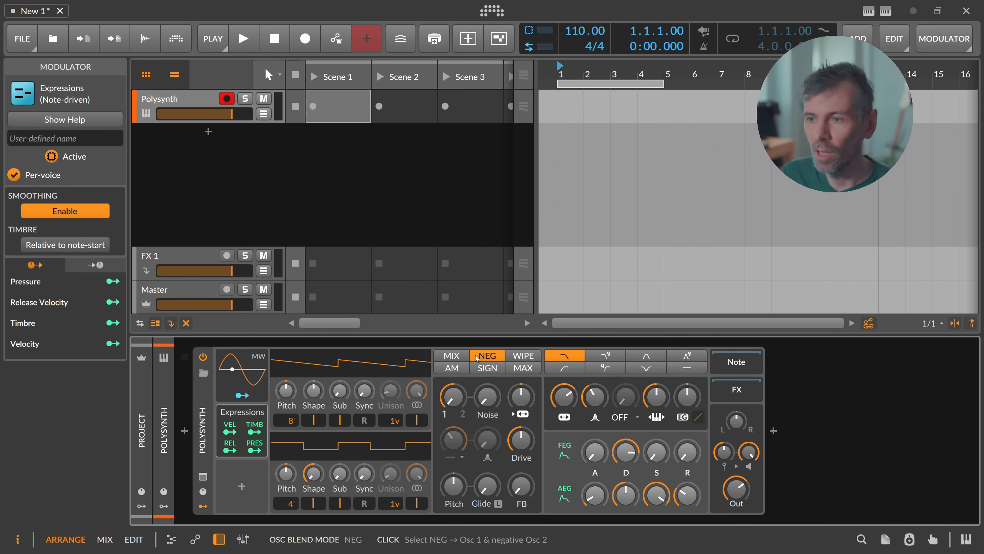
Try the Polysynth filter's three neighbouring filter modes, and return to the initial low-pass mode.
click(605, 356)
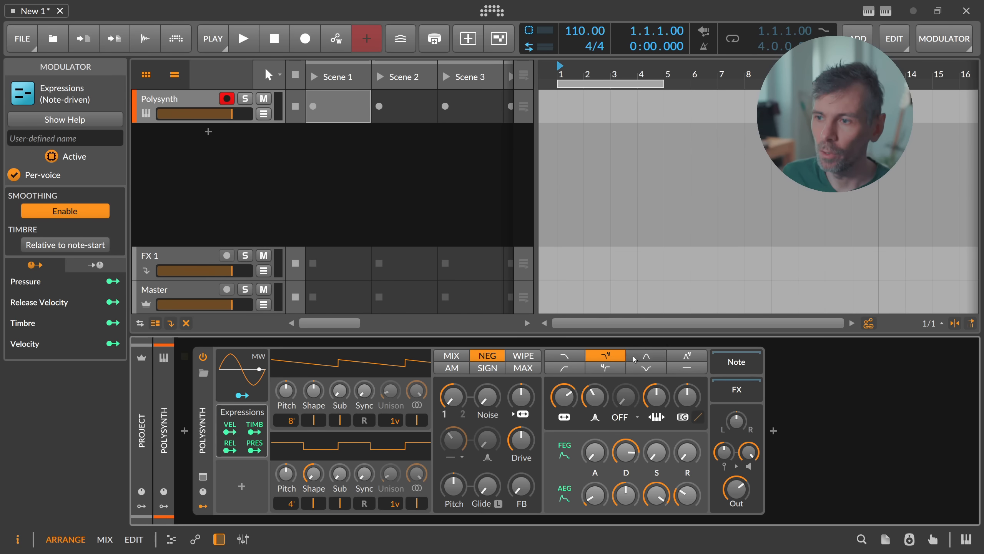
click(643, 357)
click(679, 358)
click(647, 359)
click(606, 357)
click(567, 357)
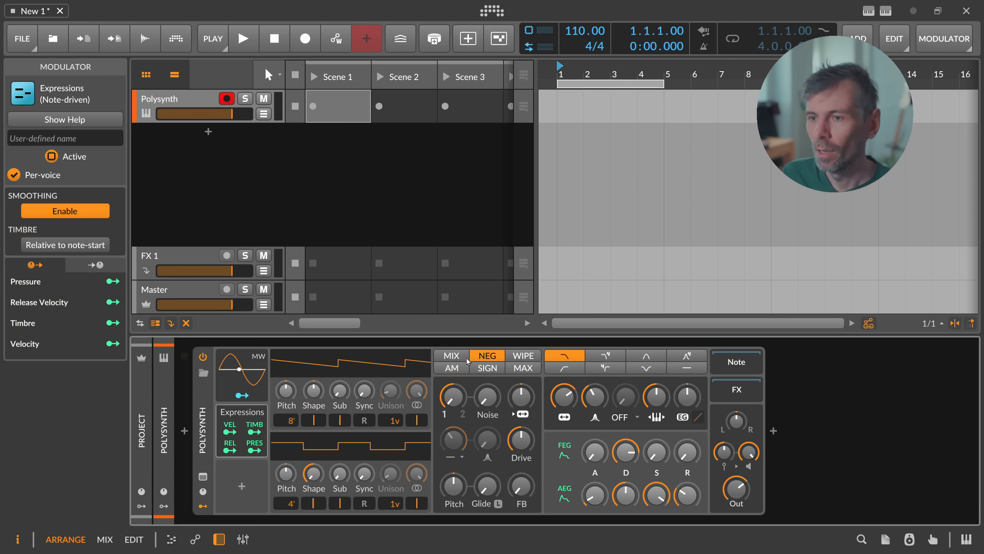
Set the Polysynth oscillator blend mode back to MIX.
click(453, 357)
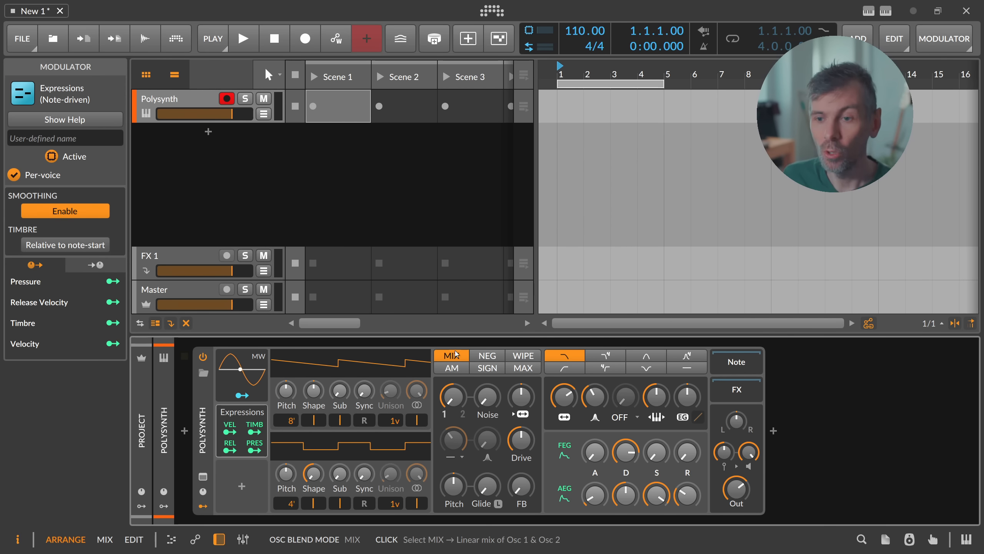
Search the modulators for "4" and add a Select-4 modulator to Polysynth.
click(242, 488)
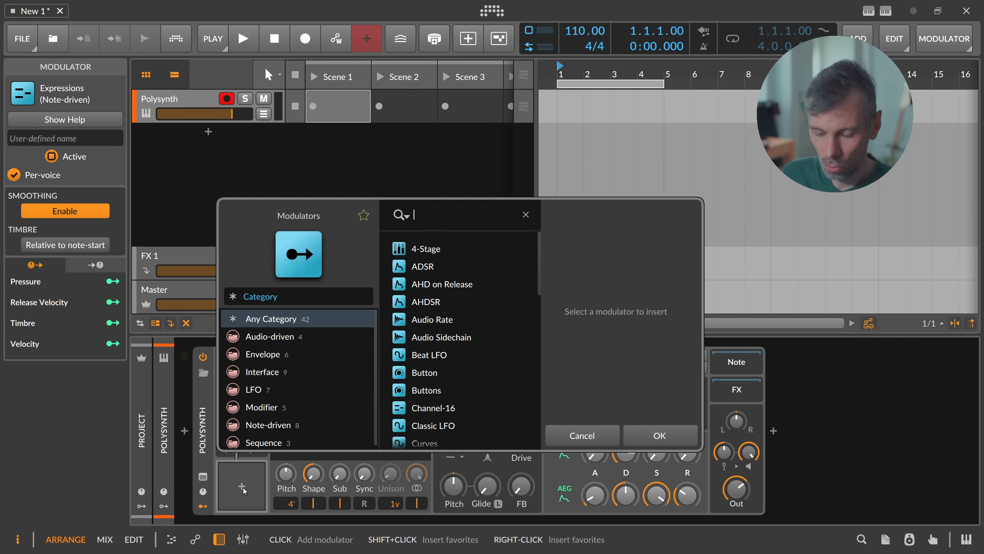
text(4)
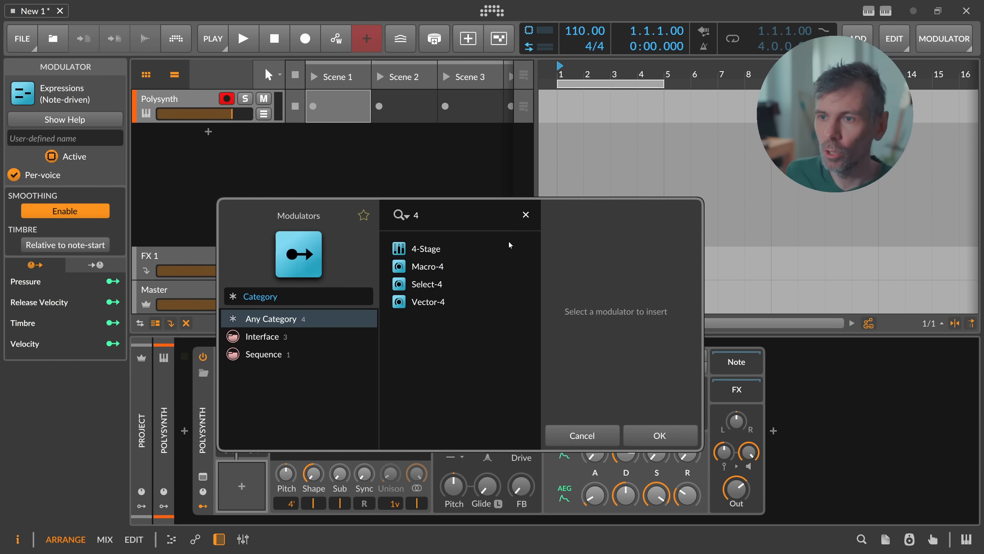
double_click(429, 289)
Sweep the Select-4 slider through its range across the four outputs, and delete the modulator.
click(254, 504)
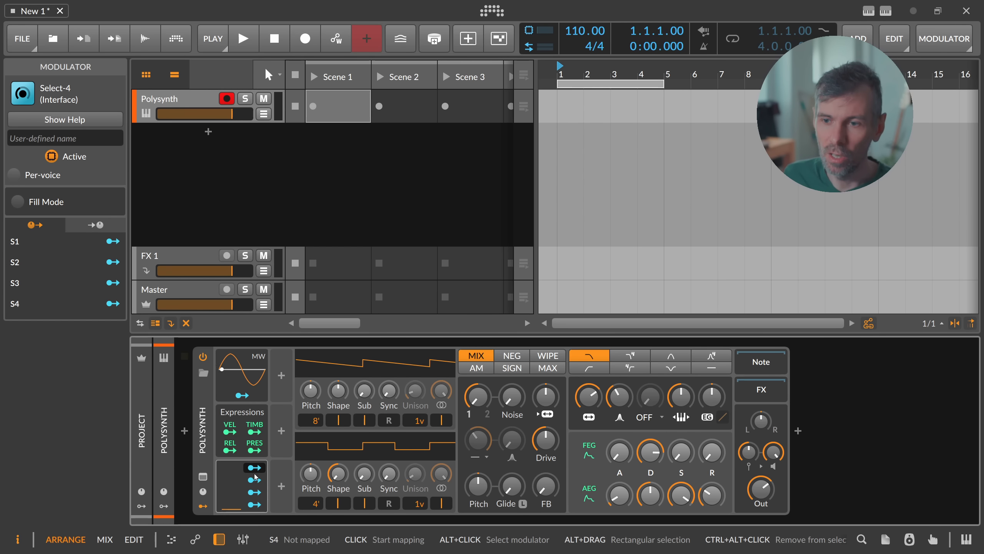
drag(231, 486, 233, 508)
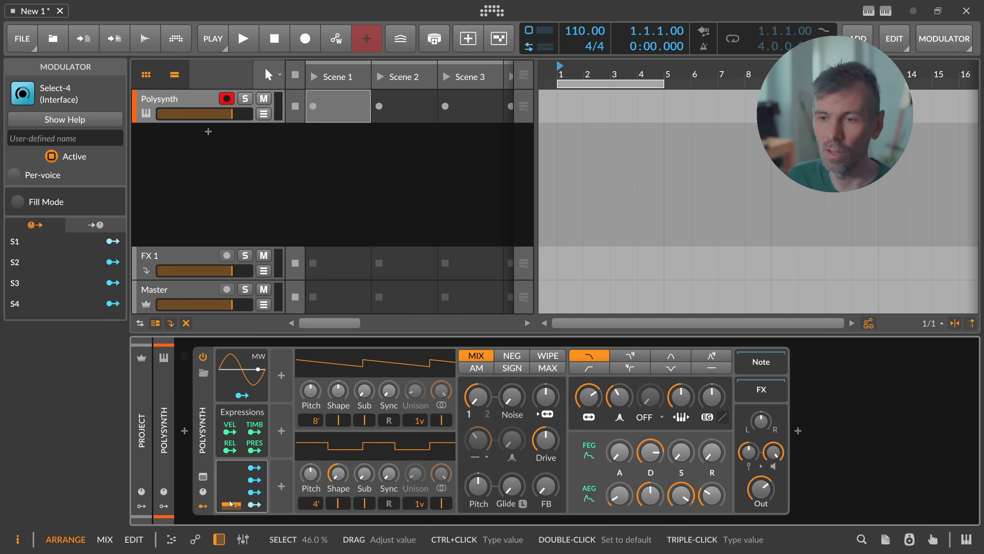
drag(232, 504, 233, 474)
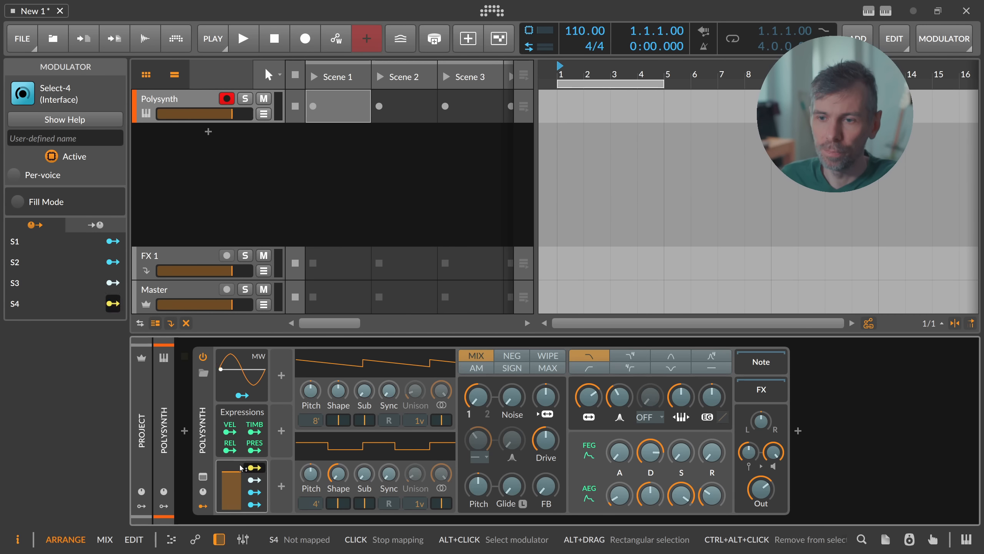
key(Delete)
Add a Channel-16 modulator to Polysynth.
click(242, 490)
text(chann)
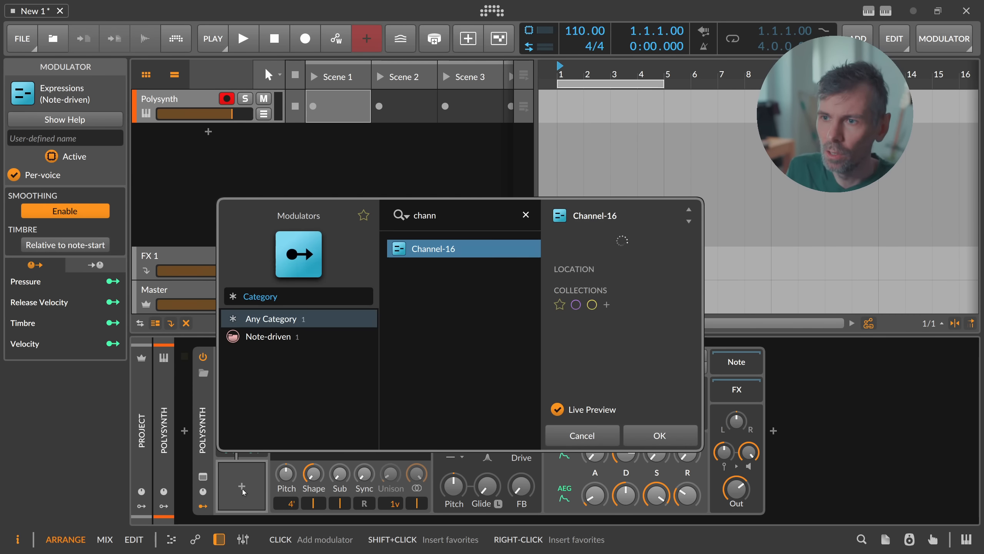
key(Return)
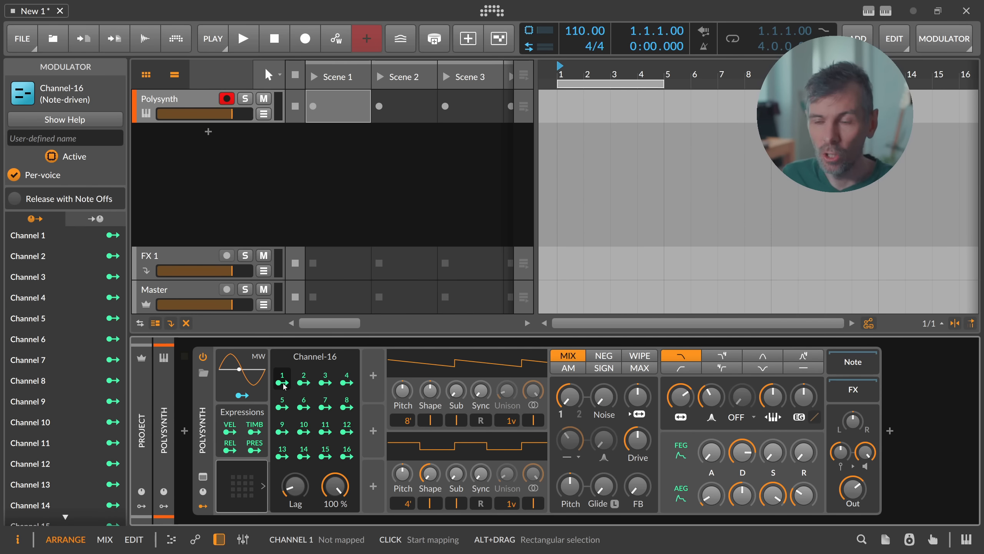
Map Channel 1 to 1/2 Mix 0.240, Filt Freq 18.75, Reso 0.090, Shaper% 0.080, FEG A 0.168, FEG D 0.115, AEG D 0.095 and AEG A 0.193.
click(284, 386)
drag(570, 397, 569, 374)
drag(682, 397, 741, 389)
drag(711, 453, 711, 437)
drag(742, 453, 742, 442)
drag(739, 493, 711, 485)
click(282, 384)
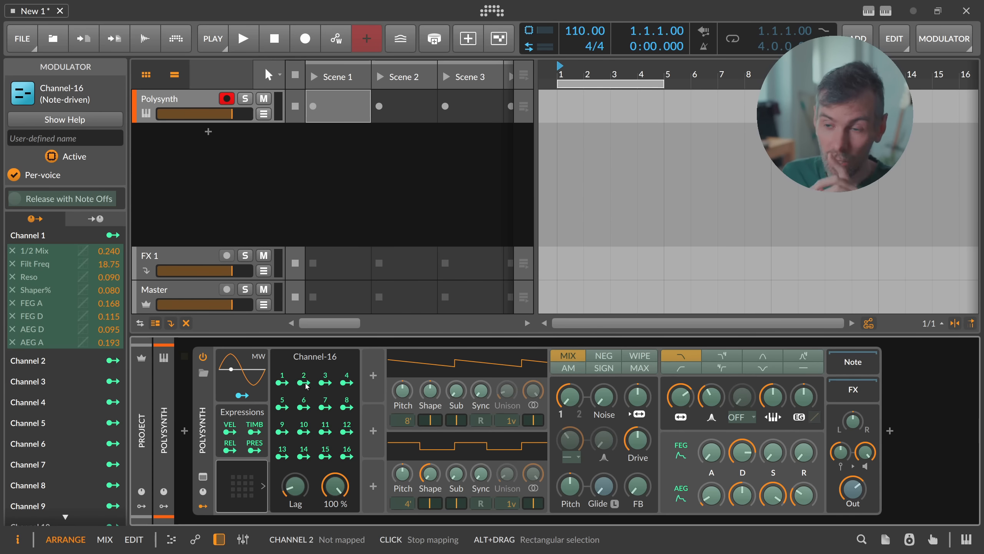
Map Channel 2 of the Channel-16 modulator to 1/2 Mix 0.905, Sub1 0.607, Shape1 0.645 and Osc1Pitch 0.260.
click(304, 384)
drag(569, 396, 569, 360)
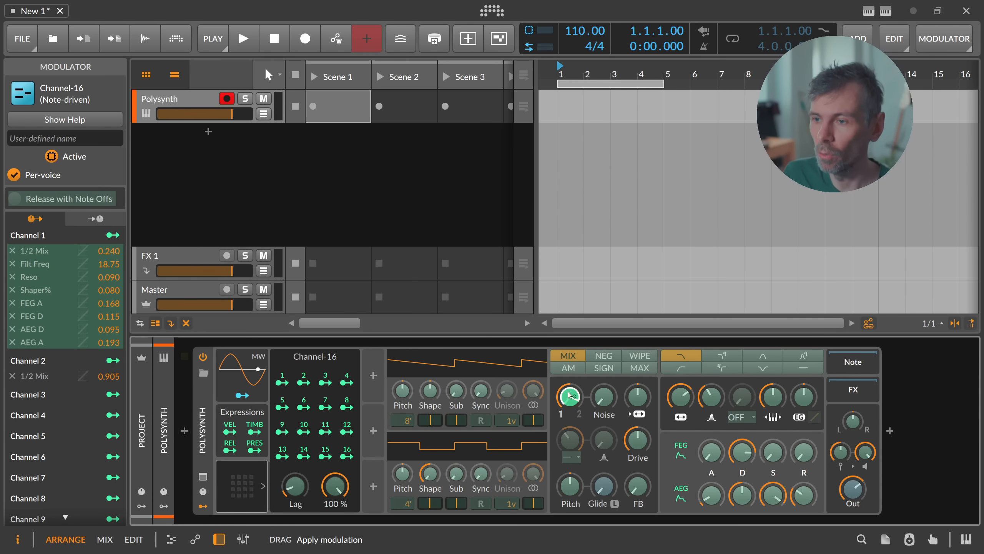
drag(456, 390, 405, 378)
click(305, 382)
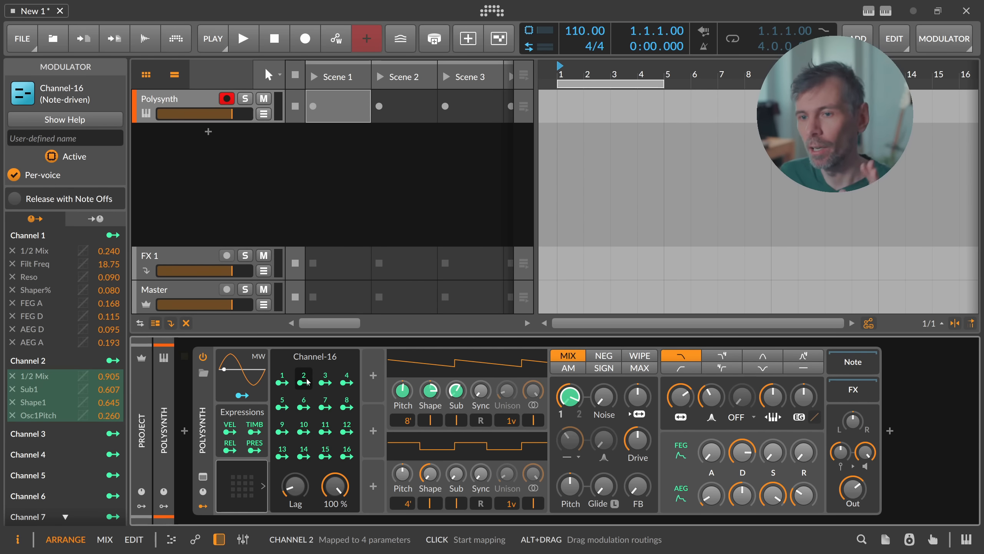
Show the modulation routings for Channel 1, and delete the Channel-16 modulator.
right_click(283, 382)
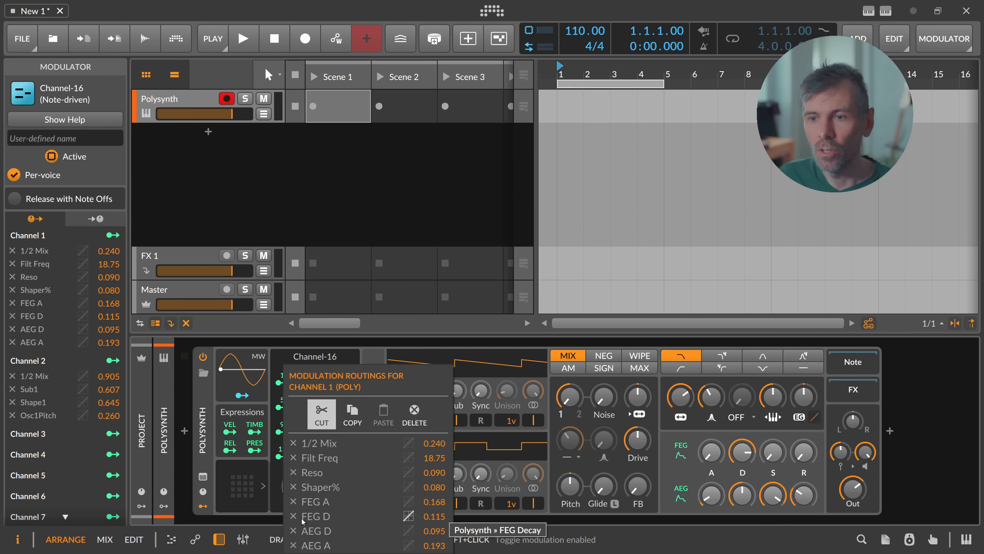
click(247, 477)
key(Delete)
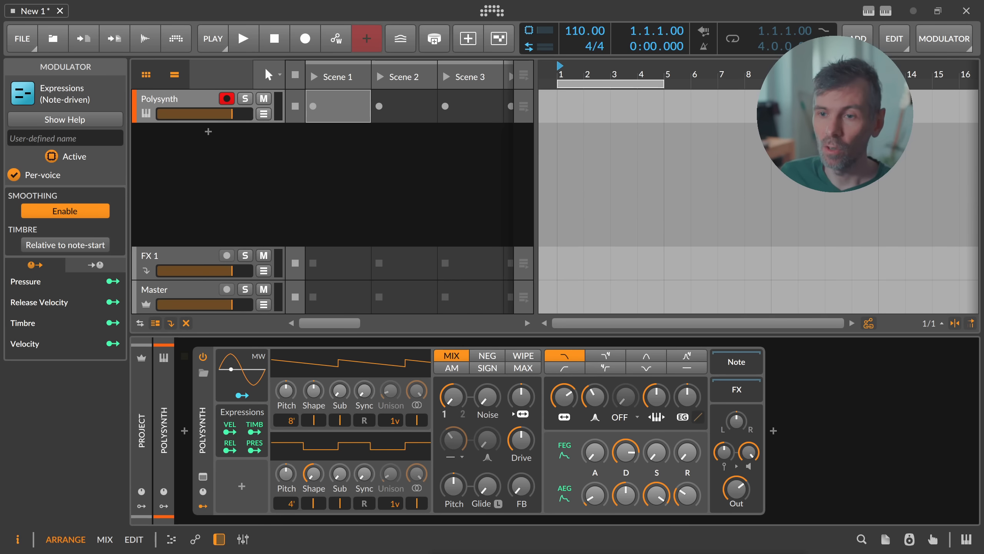
Add a Curves modulator to Polysynth with its trigger mode set to Grv and its rate unit set to bar.
click(244, 487)
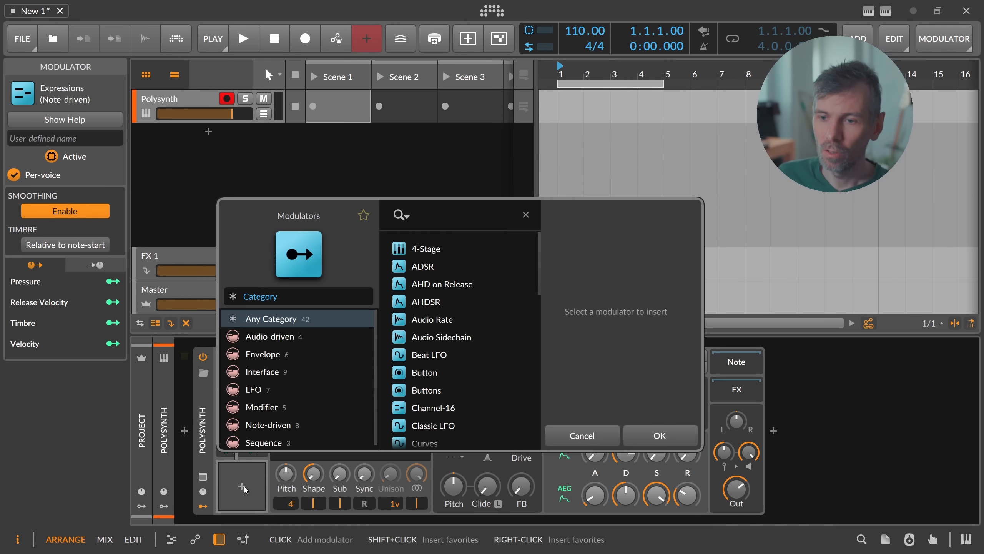
text(curve)
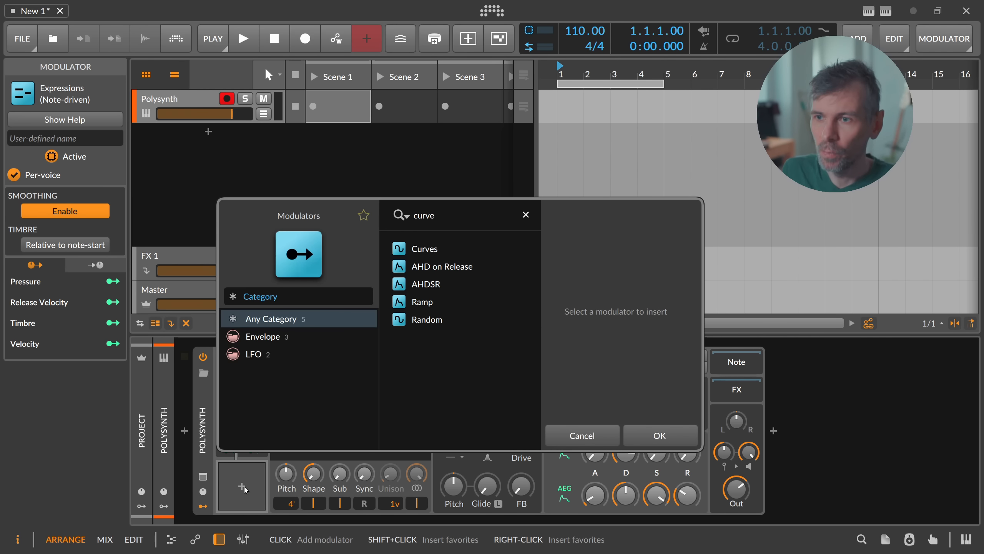
double_click(442, 252)
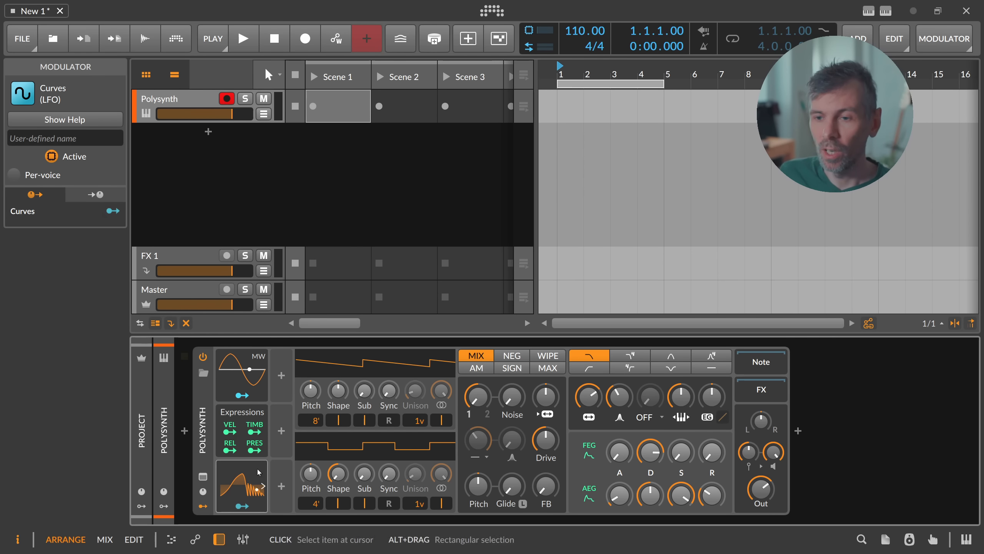
click(253, 484)
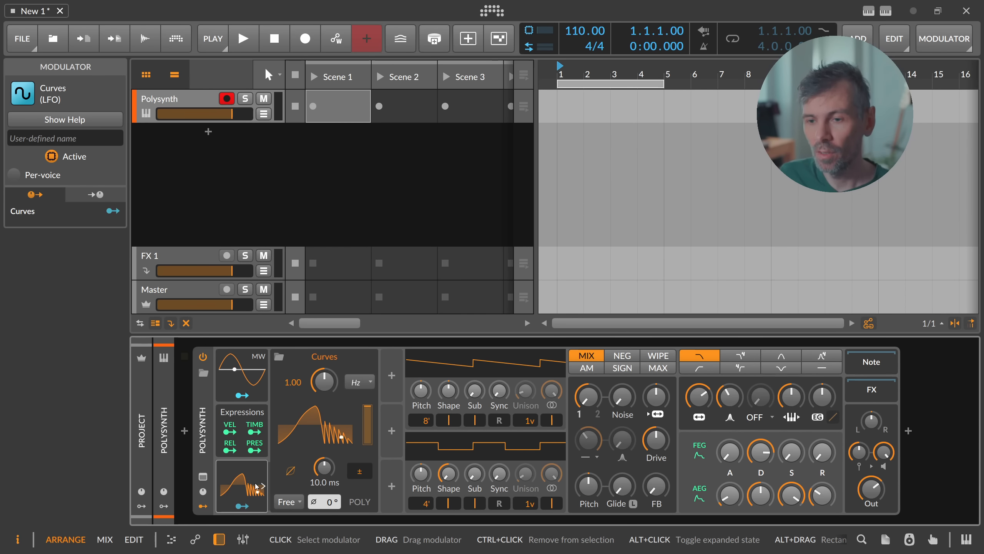
click(296, 497)
click(300, 479)
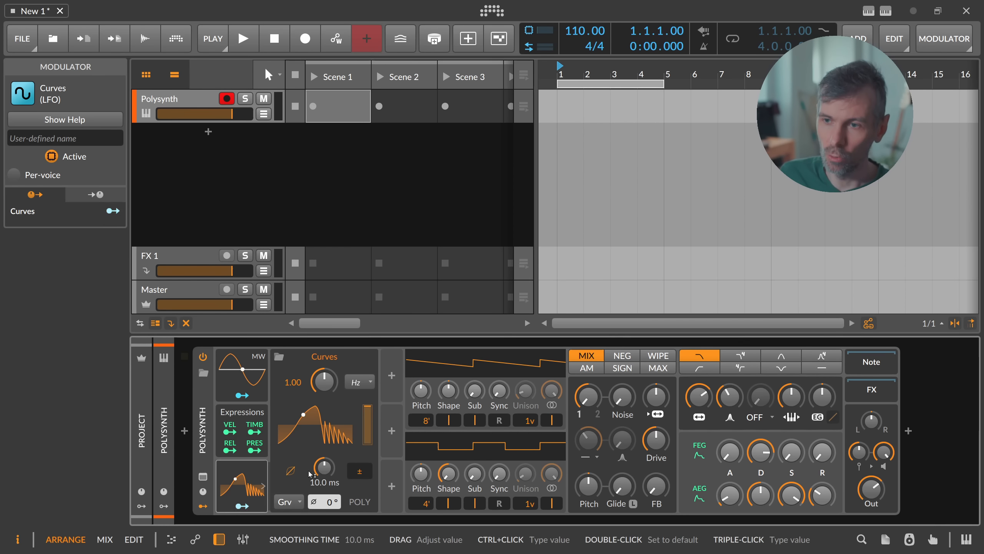
click(358, 381)
click(387, 90)
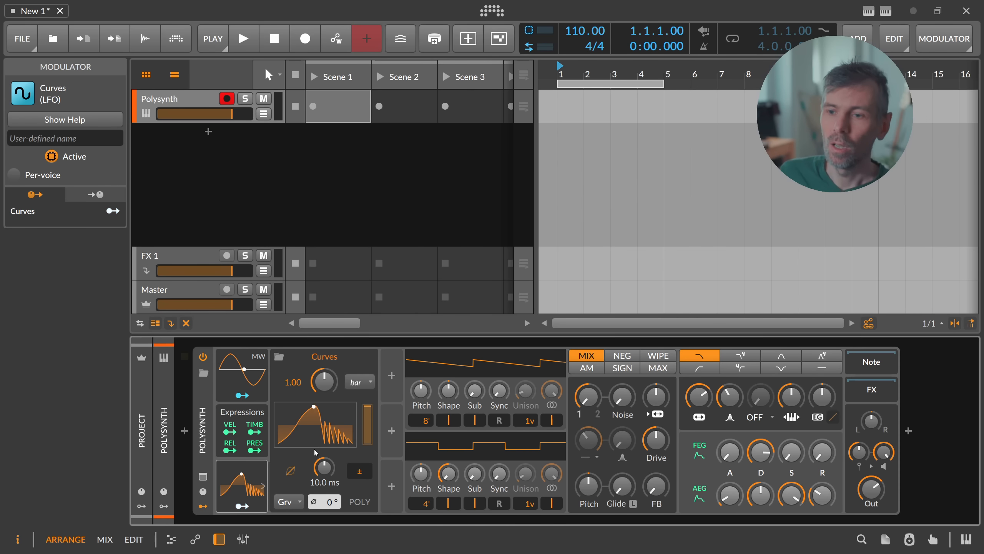
Reset the Curves shape and move its peak point to the end of the cycle at 100 % to form a rising ramp.
click(313, 431)
right_click(461, 185)
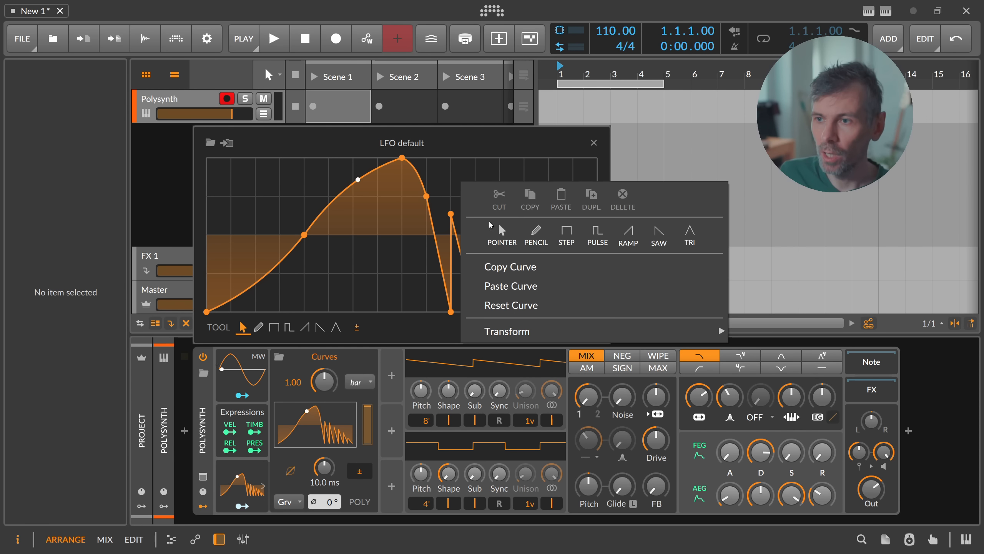
click(522, 305)
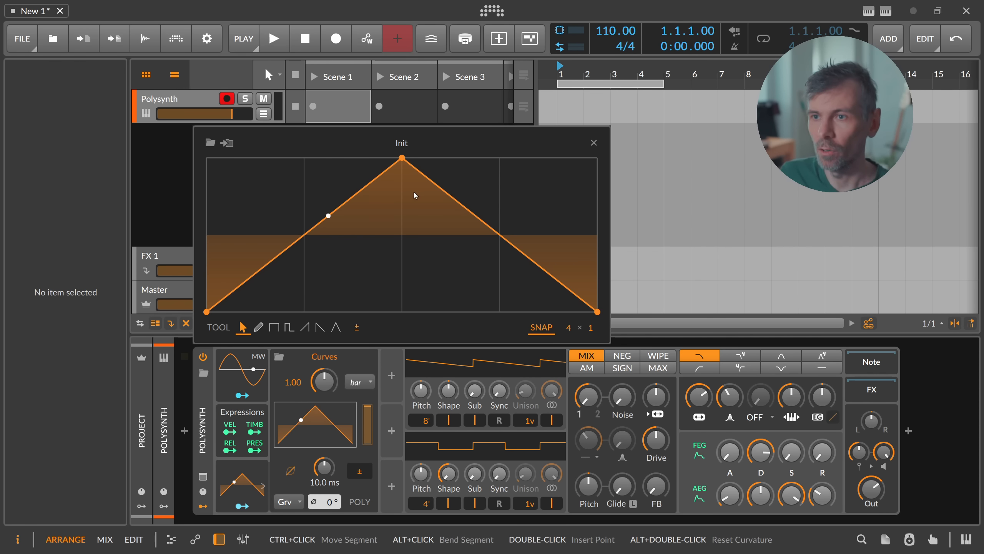
drag(403, 159, 597, 157)
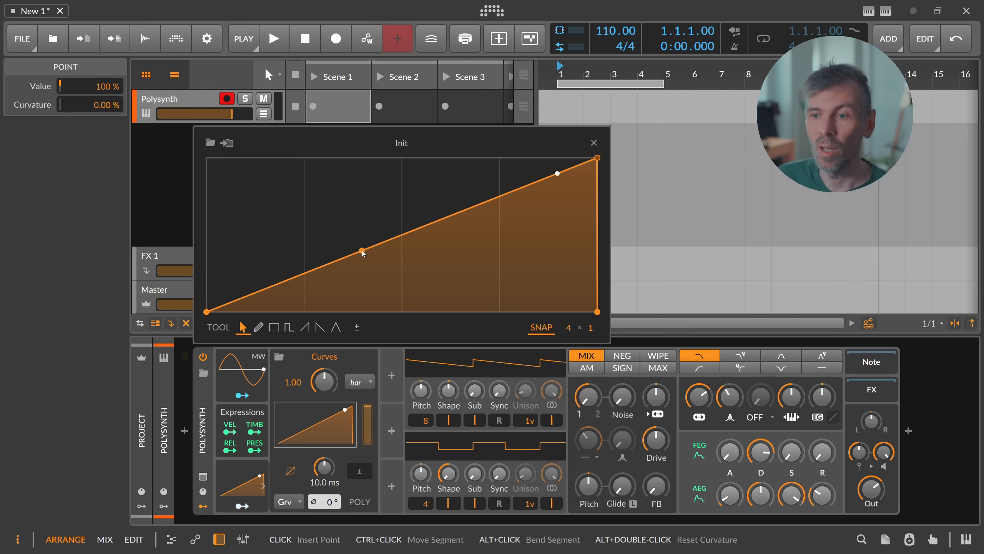
click(593, 143)
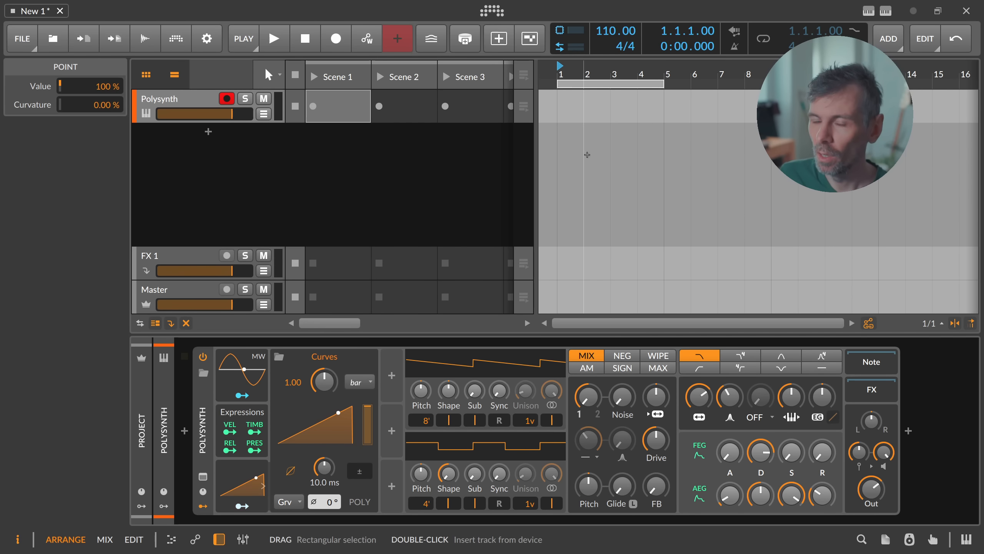
Replace the Curves modulator with a Quantize modulator and expand its controls.
click(246, 466)
key(Delete)
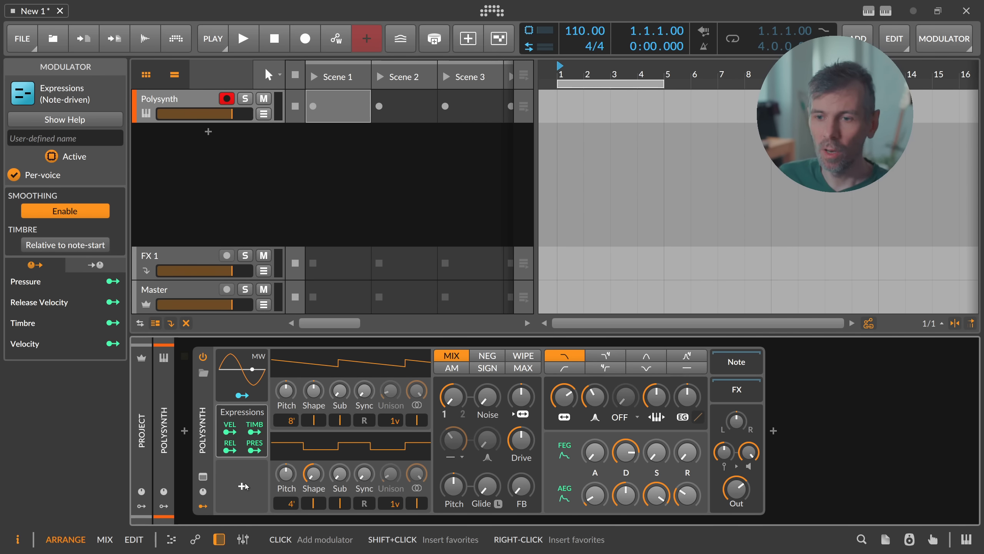
click(244, 488)
text(quant)
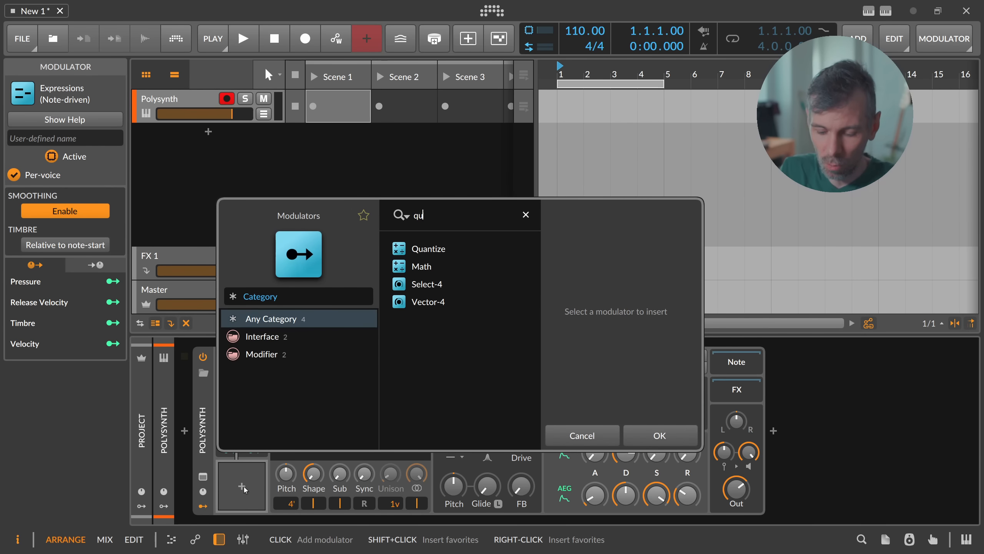
key(Return)
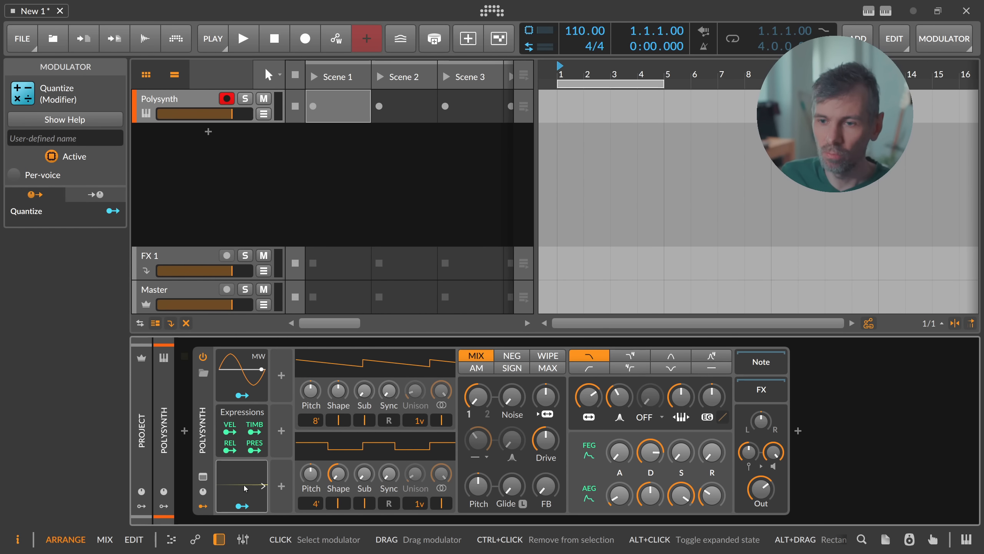
click(251, 473)
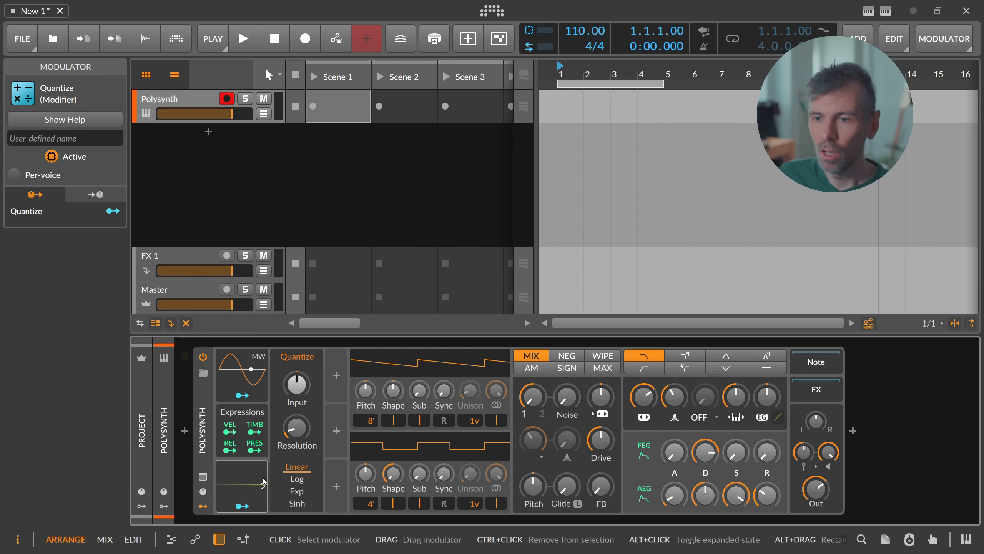
Try the Quantize distribution options including Sinh, return to Linear, and delete the modulator.
click(295, 482)
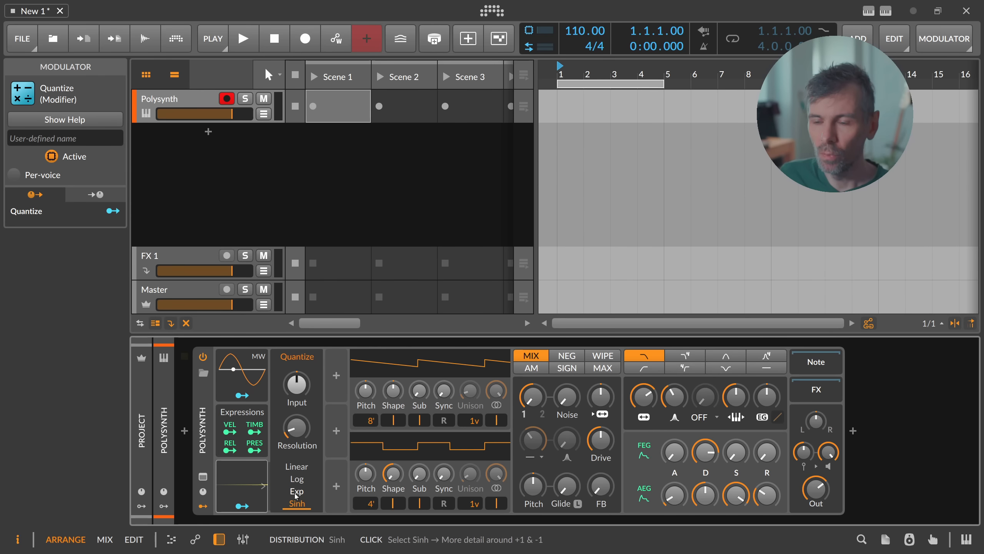
click(298, 470)
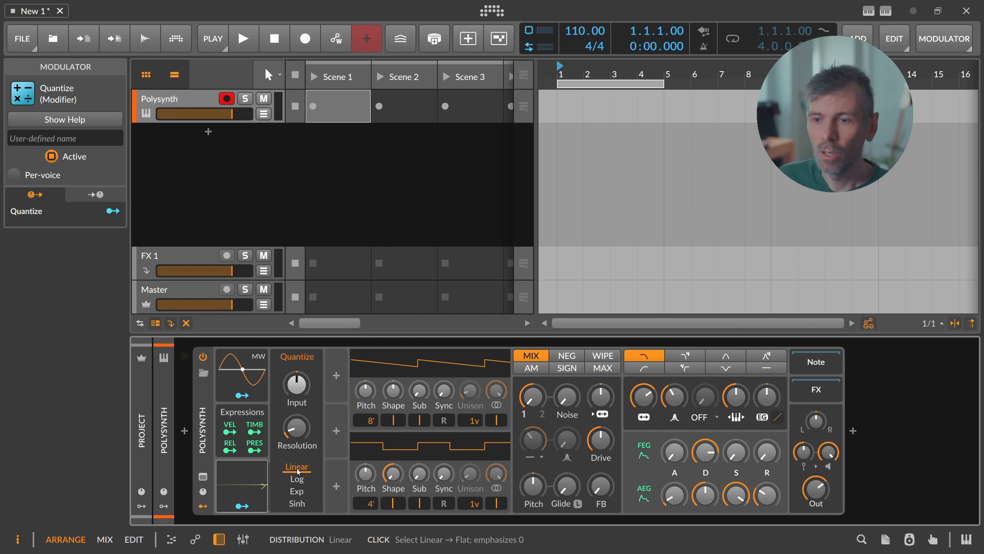
click(243, 505)
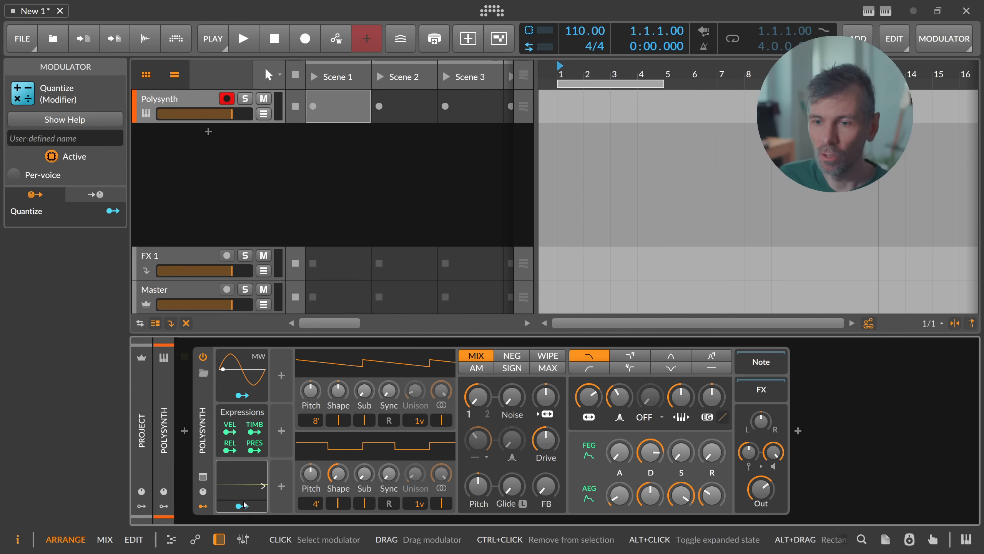
click(240, 505)
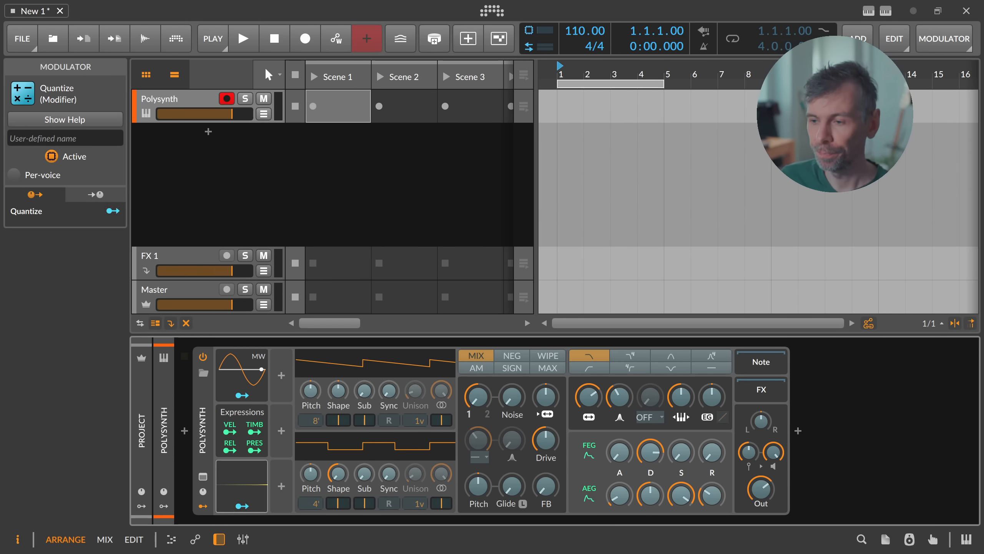
key(Delete)
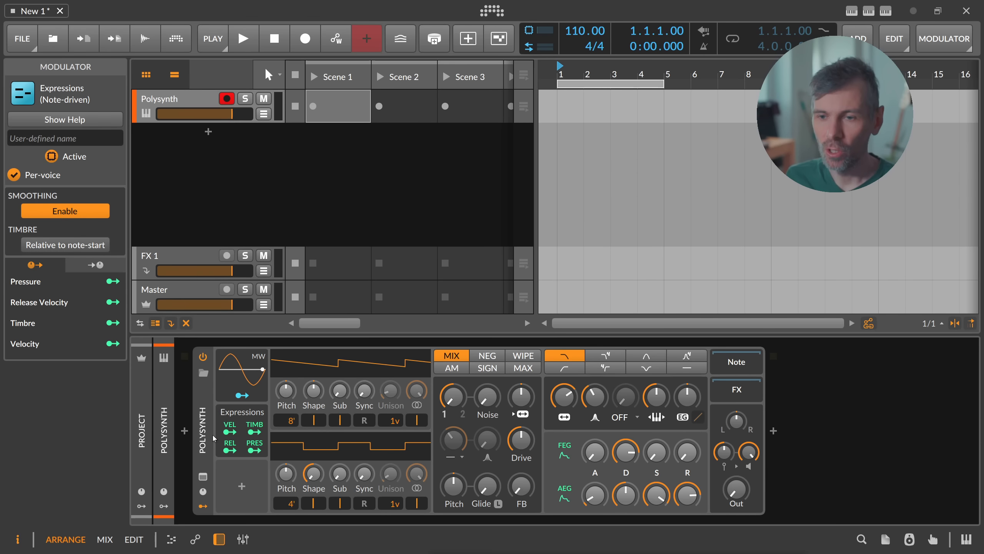
Add a Random modulator to Polysynth and set its trigger mode to Note.
click(241, 489)
text(rand)
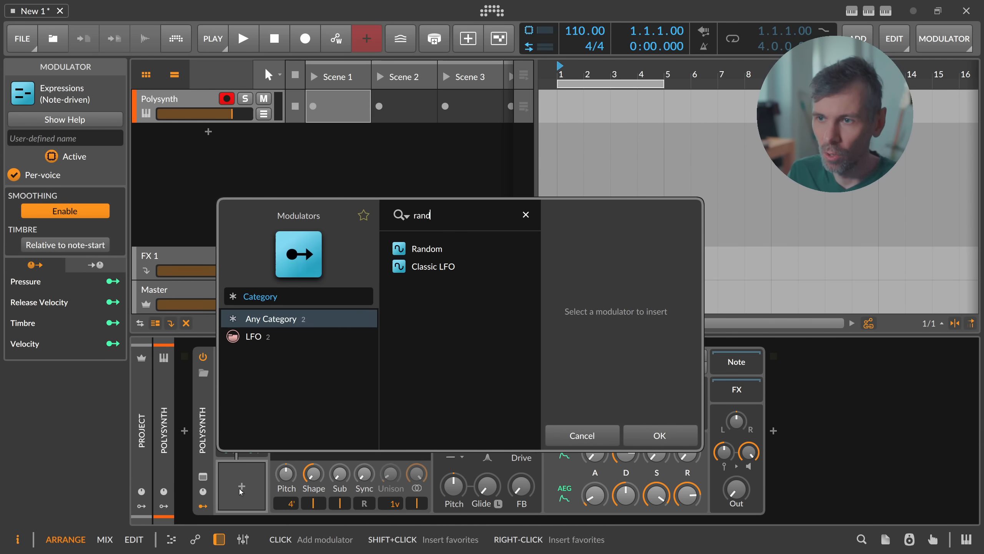
key(Return)
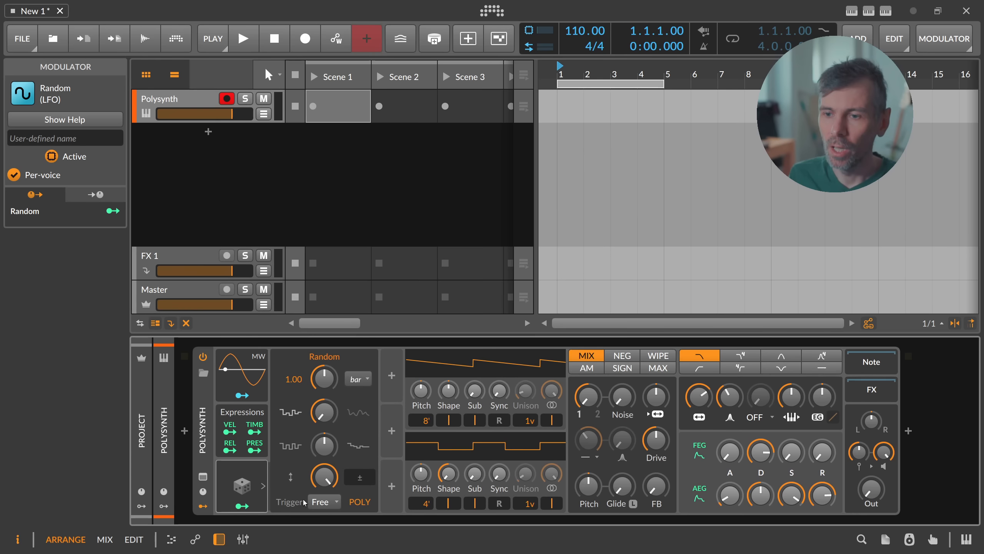
click(324, 502)
click(349, 467)
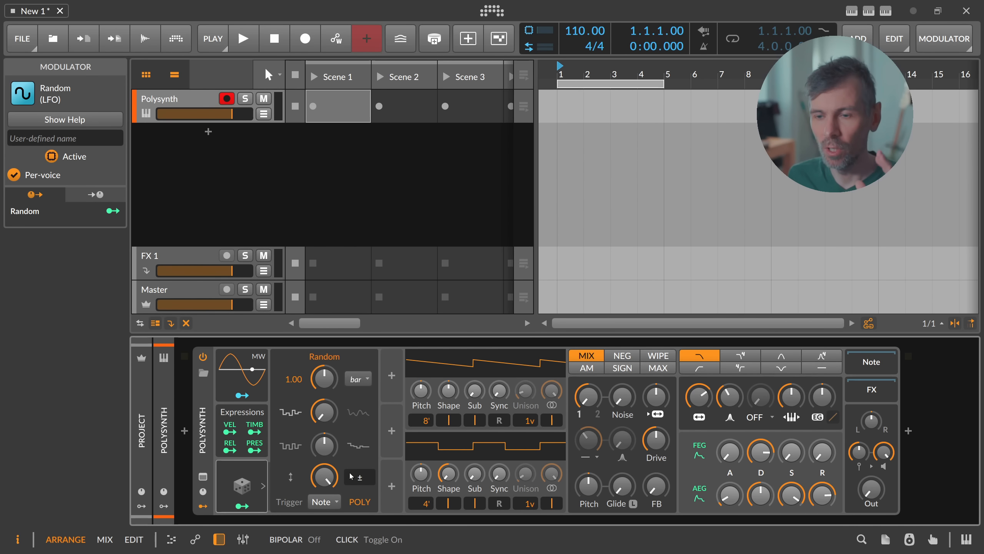
Switch the Random modulator's rate away from bar timing and map it to OSC 1/2 Mix at 1.000 and Drive at 24.12.
click(360, 380)
click(368, 359)
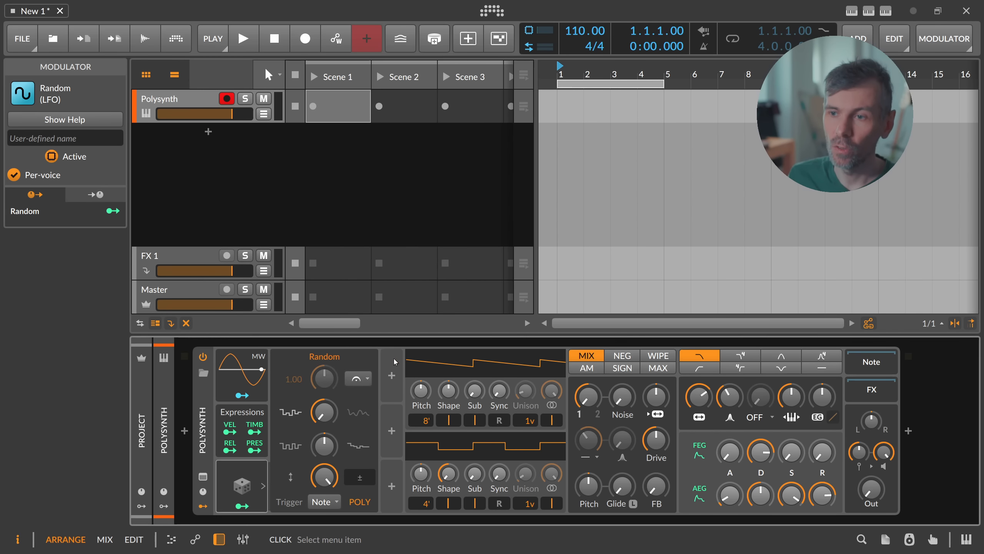
click(242, 506)
drag(589, 386, 589, 370)
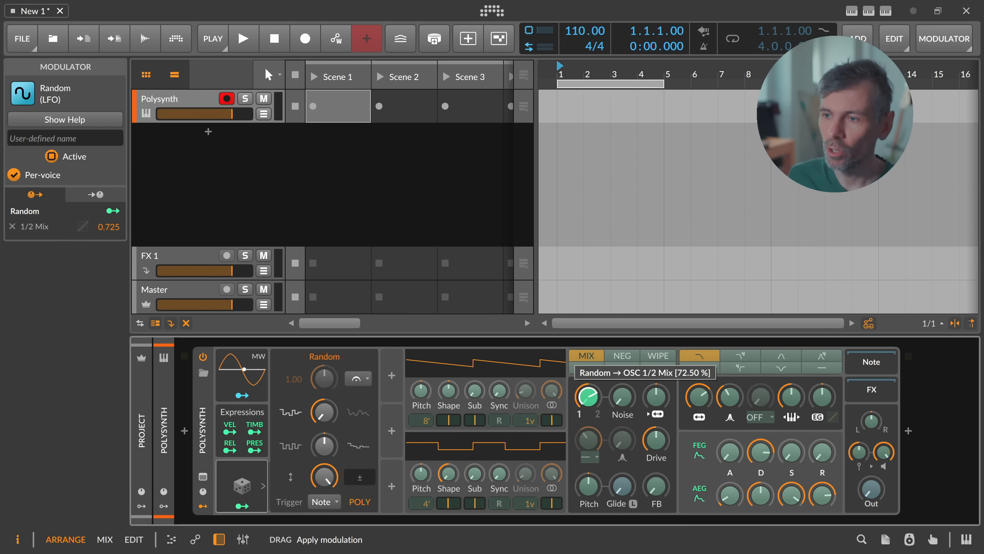
drag(656, 439, 656, 428)
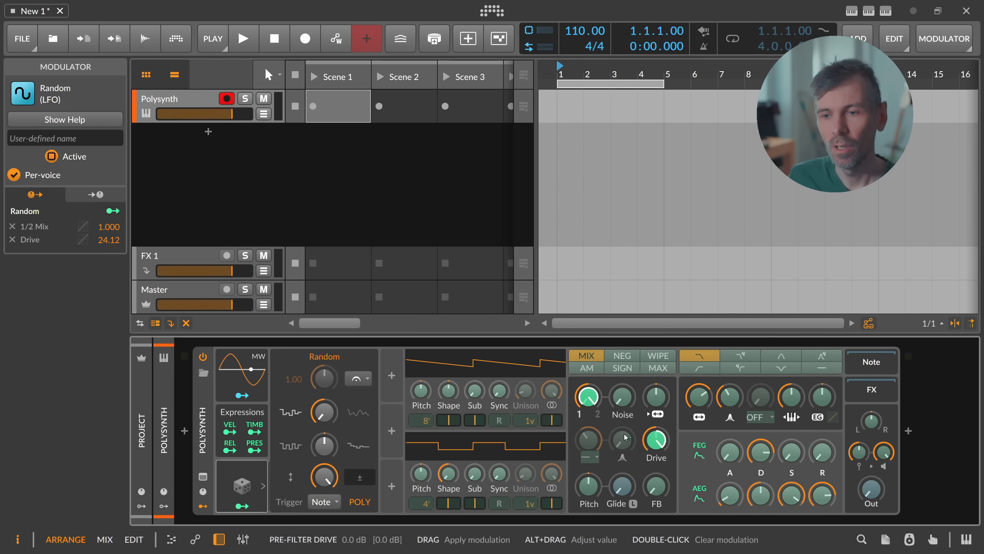
click(256, 506)
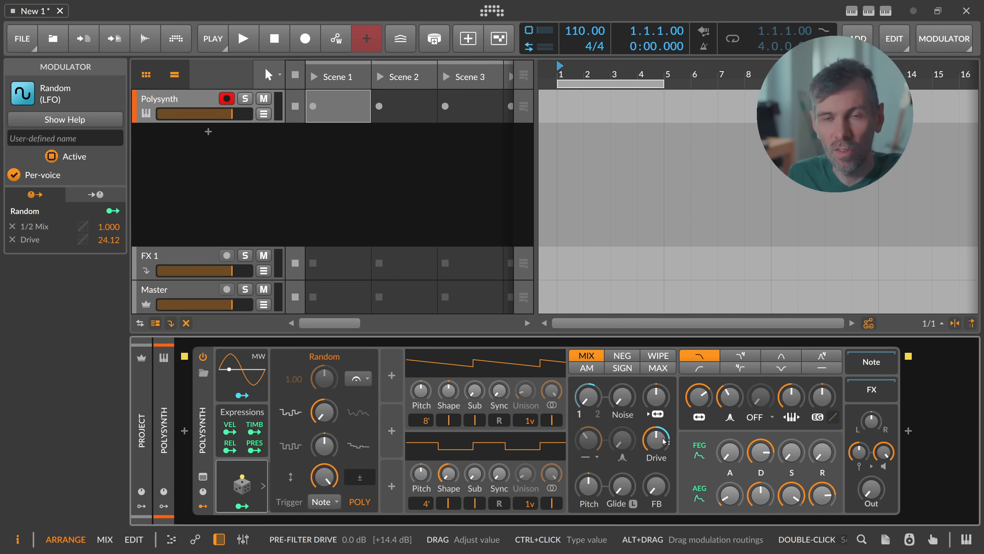
Examine the modulation routings on the OSC 1/2 Mix knob and the Random modulator, and the Polysynth device's preset options.
drag(659, 440, 659, 409)
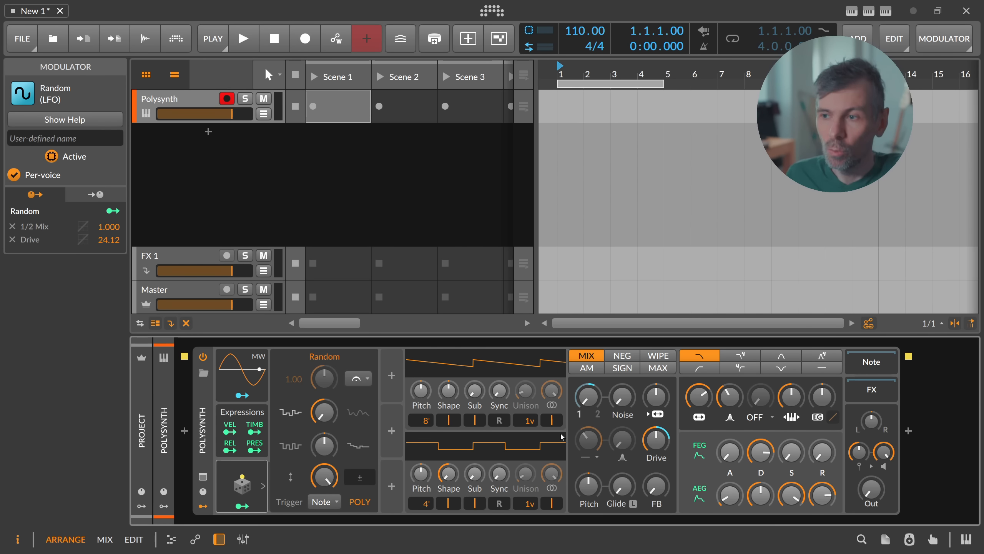
right_click(588, 395)
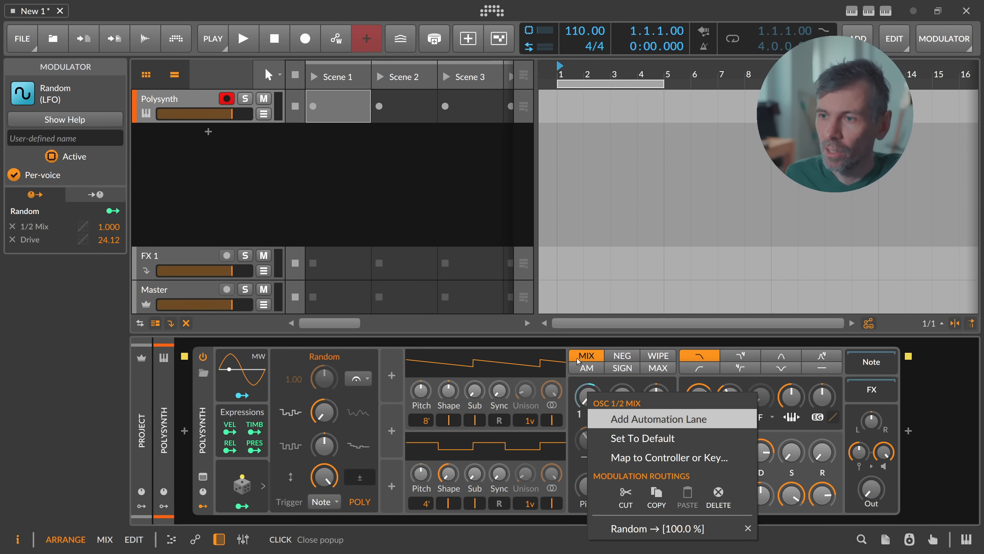
click(582, 384)
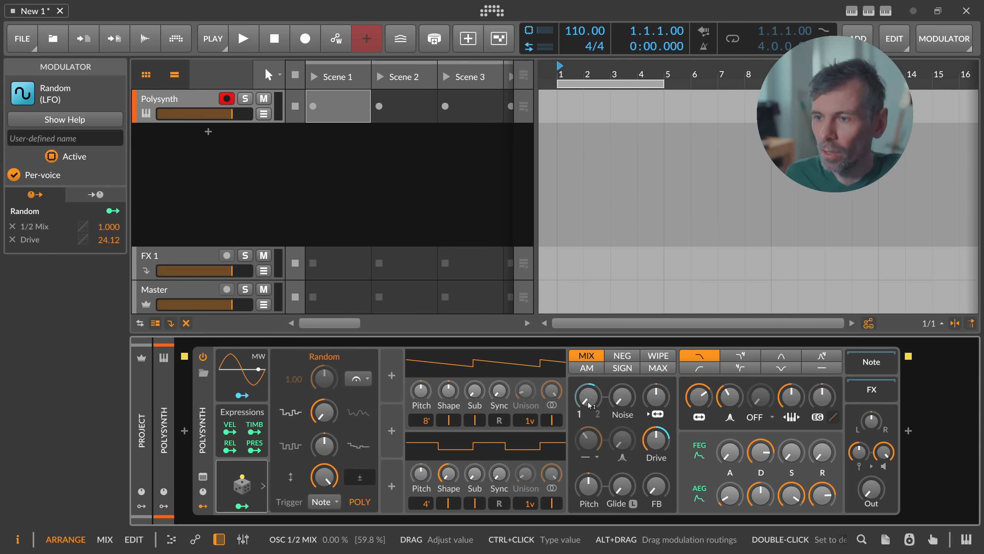
drag(588, 400, 587, 384)
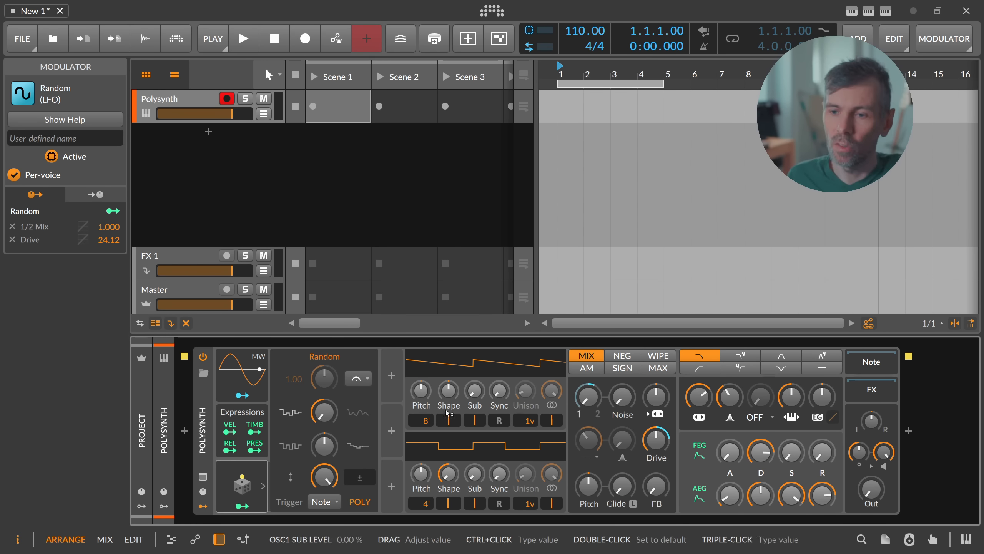
right_click(236, 508)
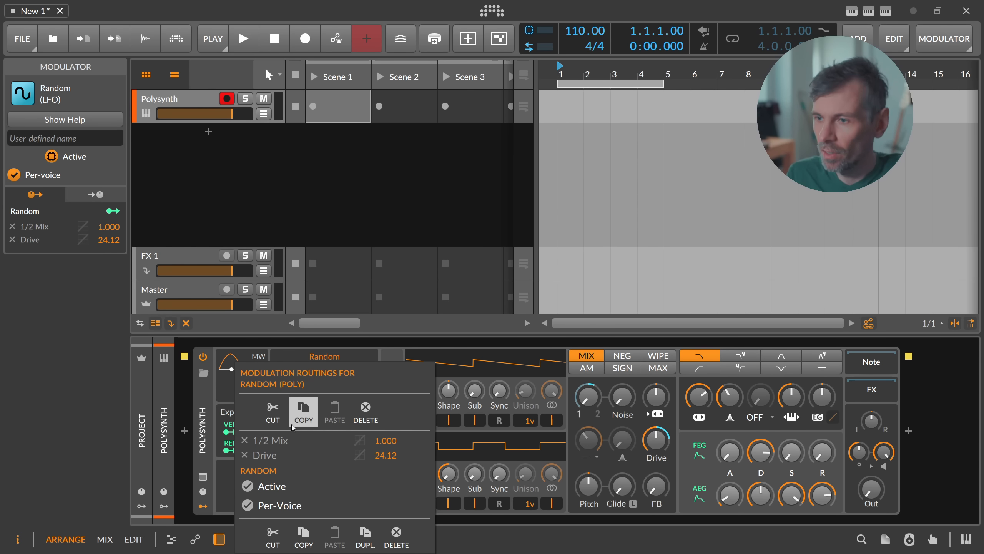
click(201, 426)
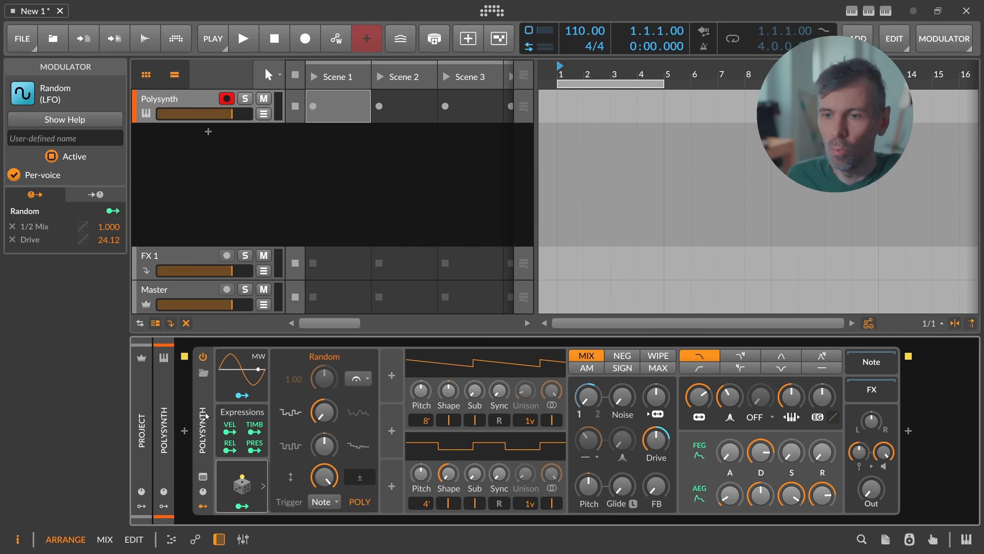
click(203, 425)
right_click(206, 425)
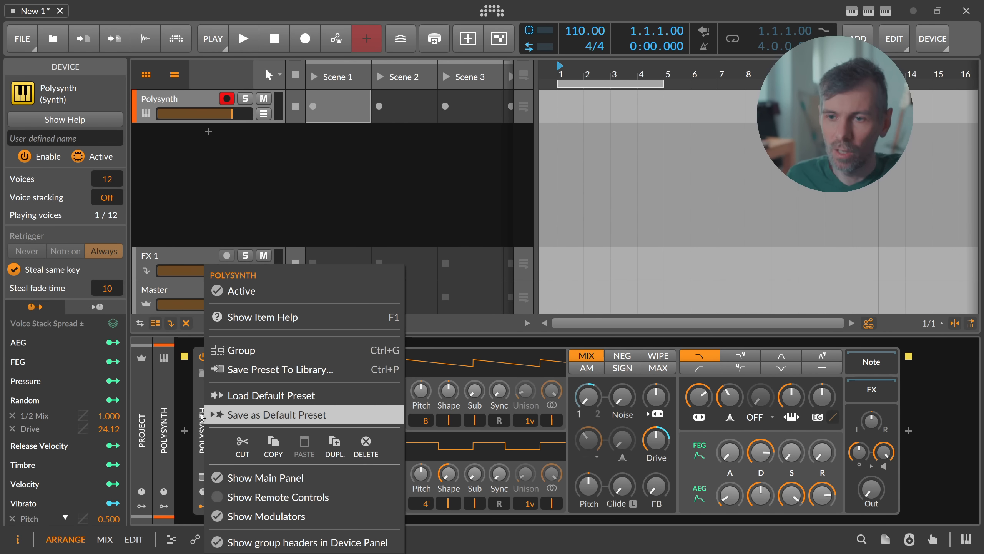
click(200, 419)
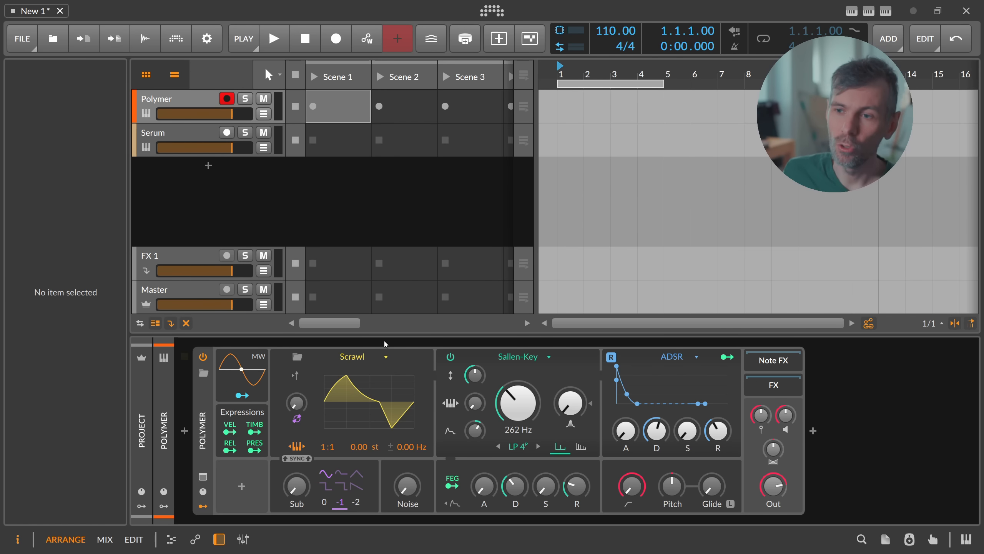
Try the Wavetable oscillator in Polymer and return to the Scrawl oscillator.
click(367, 359)
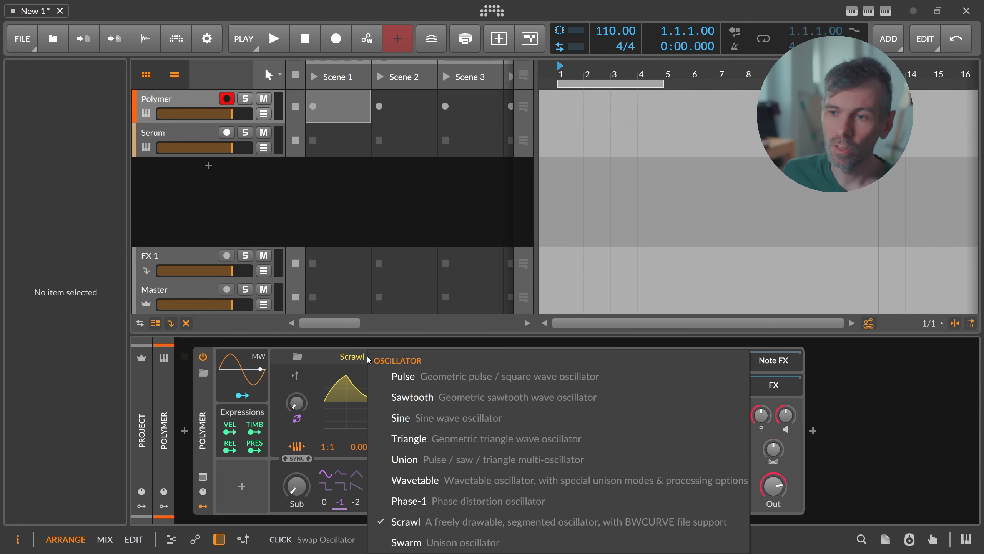
click(424, 483)
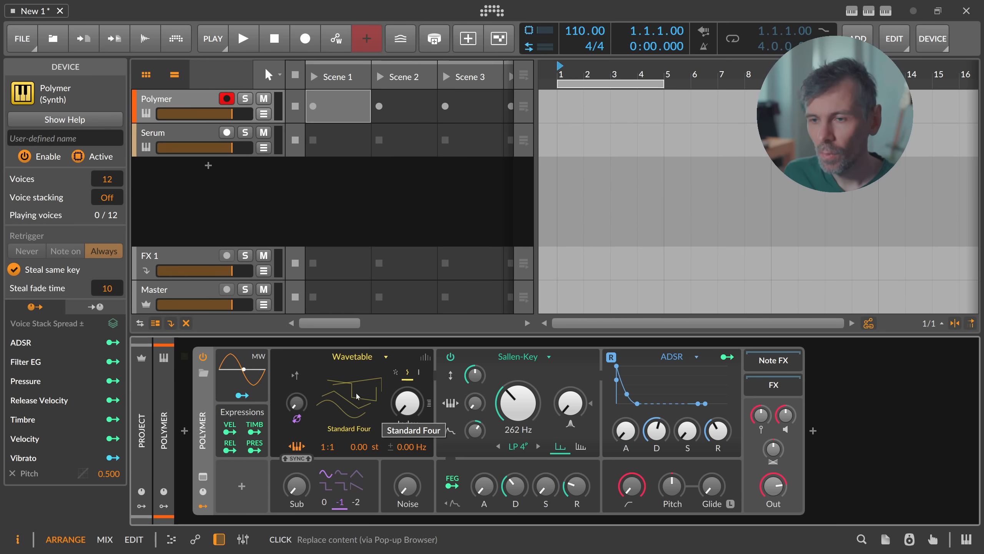
click(383, 358)
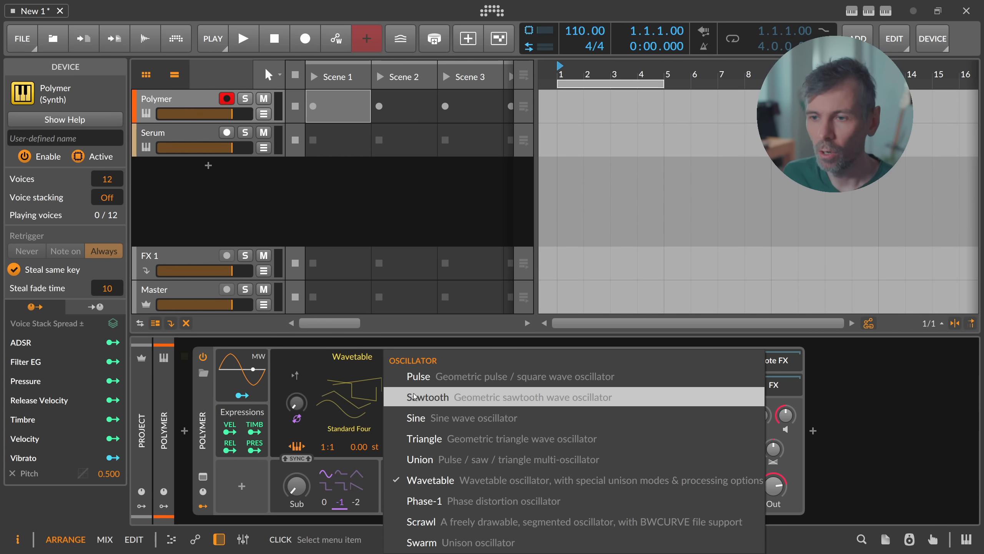
click(428, 523)
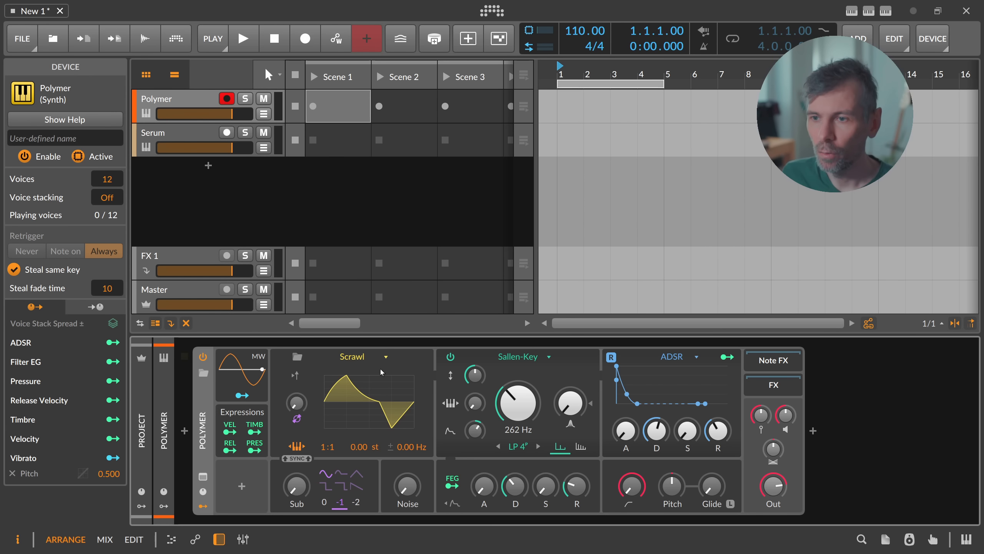
Inspect the Scrawl waveform and its upper peak point in a widened curve editor, and close the editor.
click(380, 388)
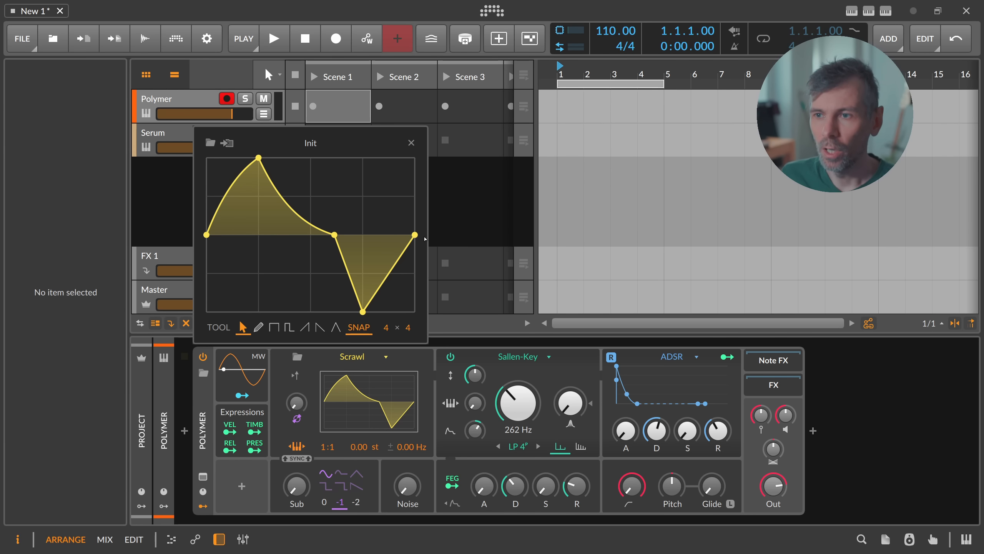
drag(428, 238, 593, 238)
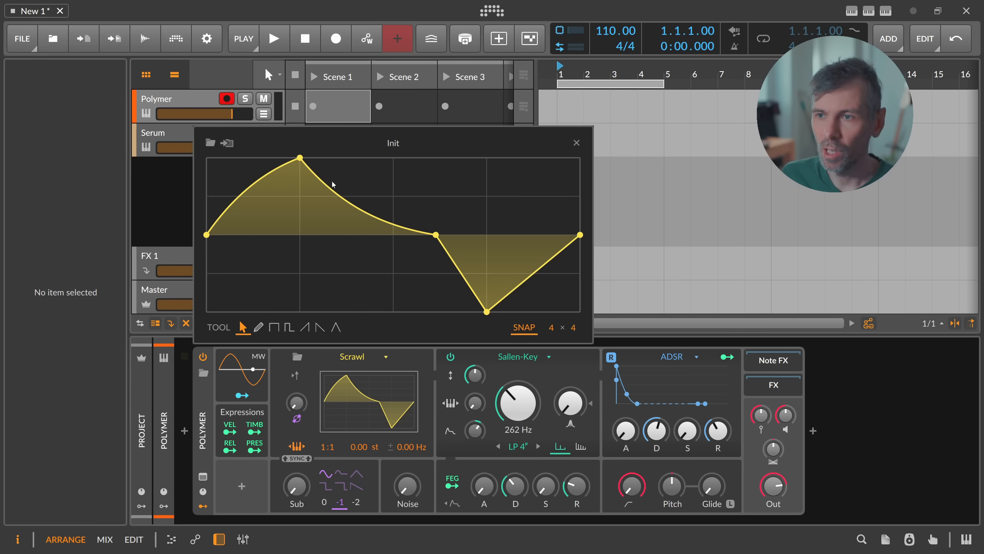
click(300, 158)
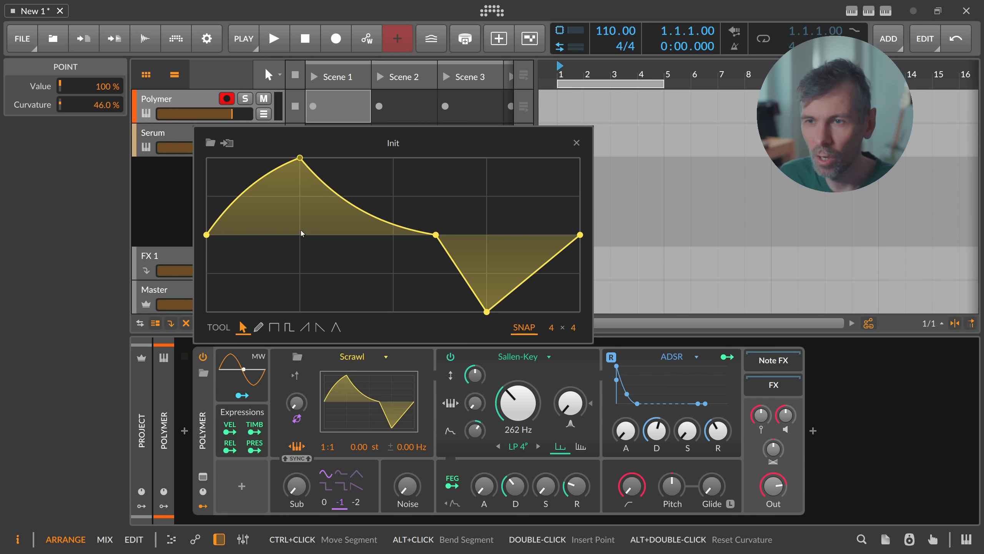
click(576, 143)
Open the Serum plug-in window from its track, move it clear, and show Oscillator A's wavetable editor.
click(176, 138)
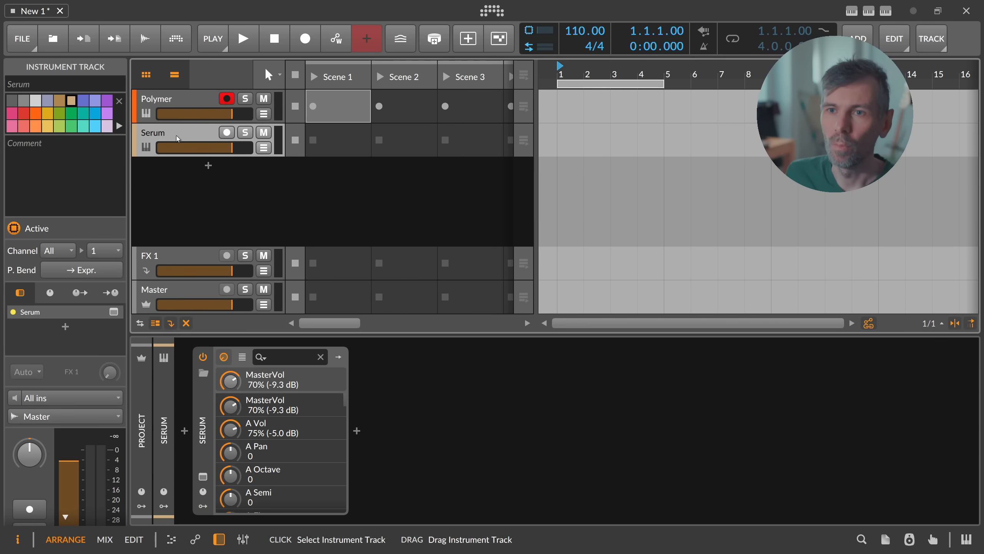
click(203, 476)
drag(516, 135, 377, 117)
click(408, 159)
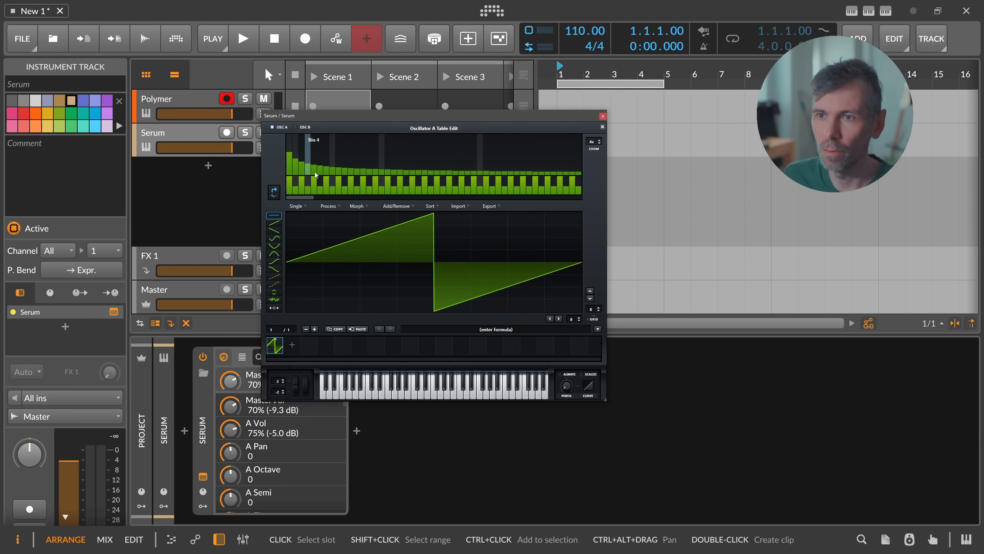
Clear the harmonic bins of Serum's Oscillator A table and draw the first and third harmonics.
right_click(366, 146)
click(401, 162)
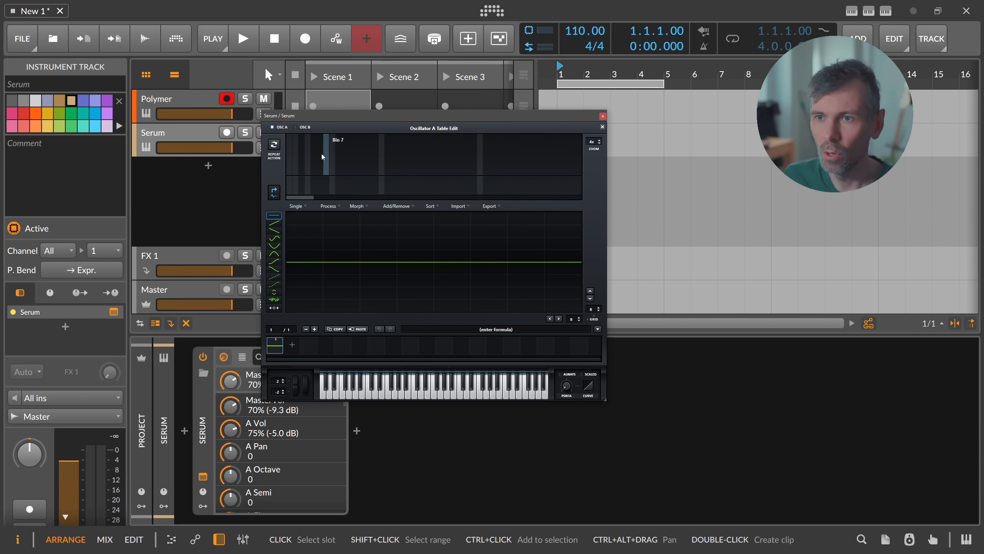
drag(291, 163, 291, 147)
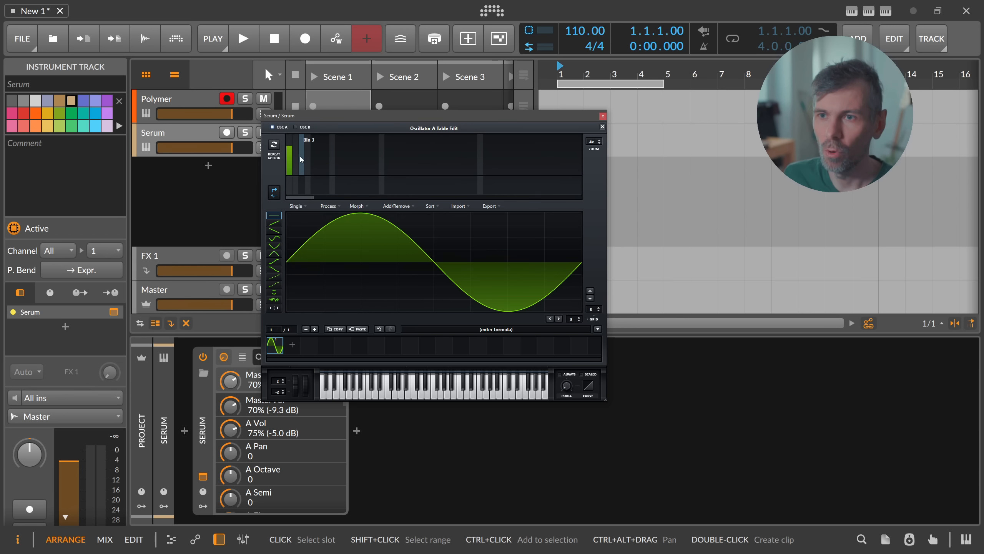
drag(300, 159, 301, 153)
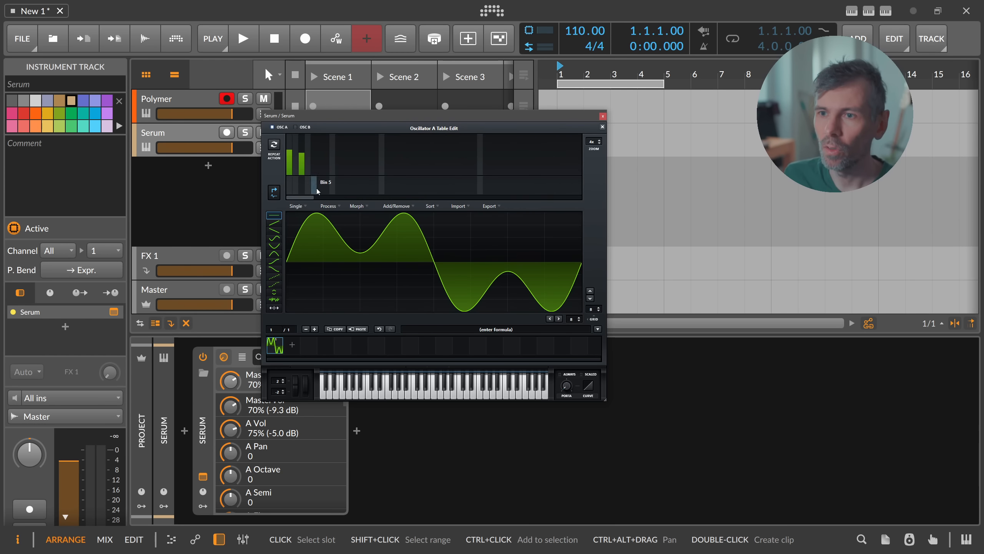
Draw low-level harmonics across the uppermost bins, from about bin 494 upward, and clear all the bins again.
drag(306, 197, 580, 186)
mouse_move(519, 155)
mouse_down()
mouse_move(487, 154)
mouse_move(583, 154)
mouse_up()
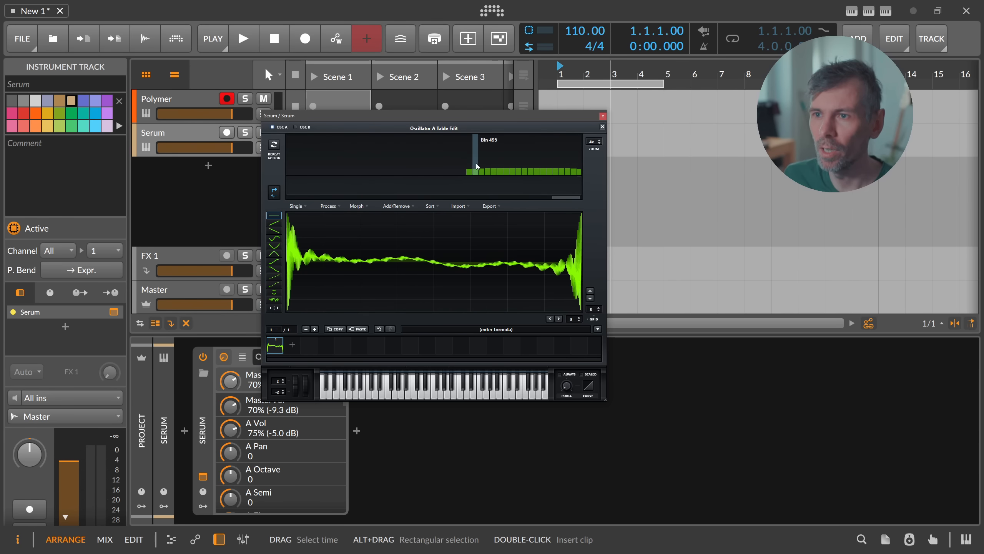
right_click(351, 151)
click(378, 159)
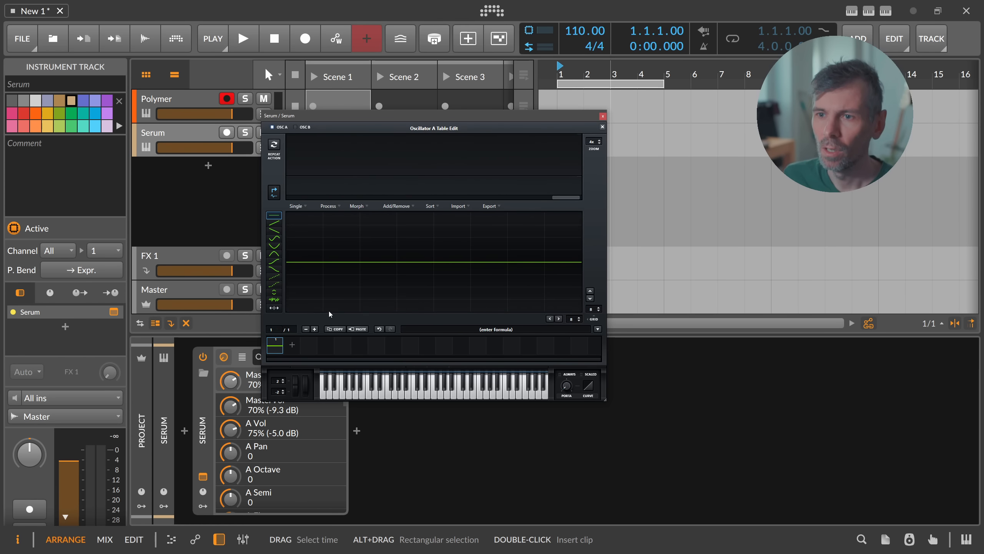
Draw a low hump of harmonics over about the first 15 bins of the spectrum.
mouse_move(404, 197)
mouse_down()
mouse_move(293, 197)
mouse_move(328, 167)
mouse_move(481, 171)
mouse_move(379, 164)
mouse_move(385, 175)
mouse_move(496, 185)
mouse_up()
drag(365, 170, 301, 142)
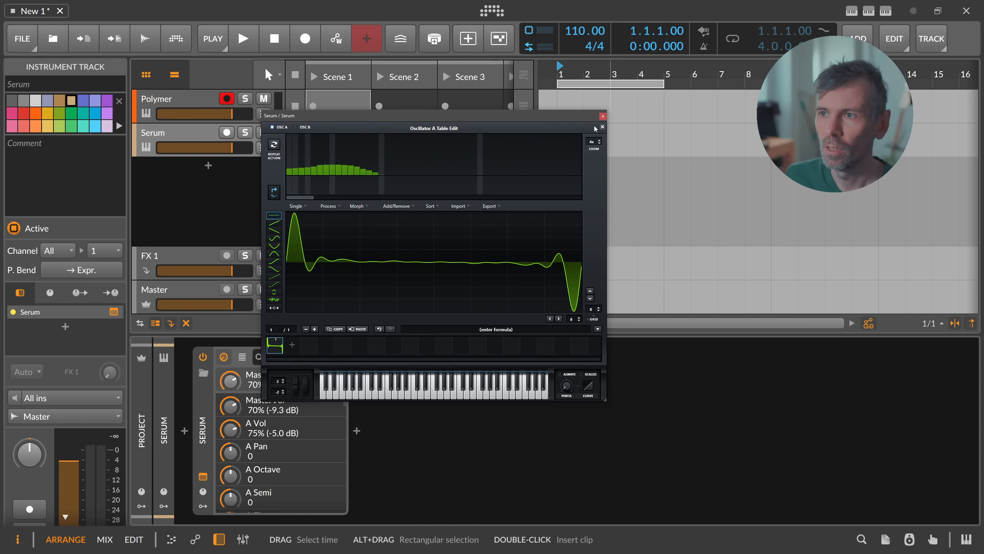
Move the Serum window aside and open the Scrawl curve editor on the Polymer track beside it.
drag(590, 118, 699, 114)
click(197, 98)
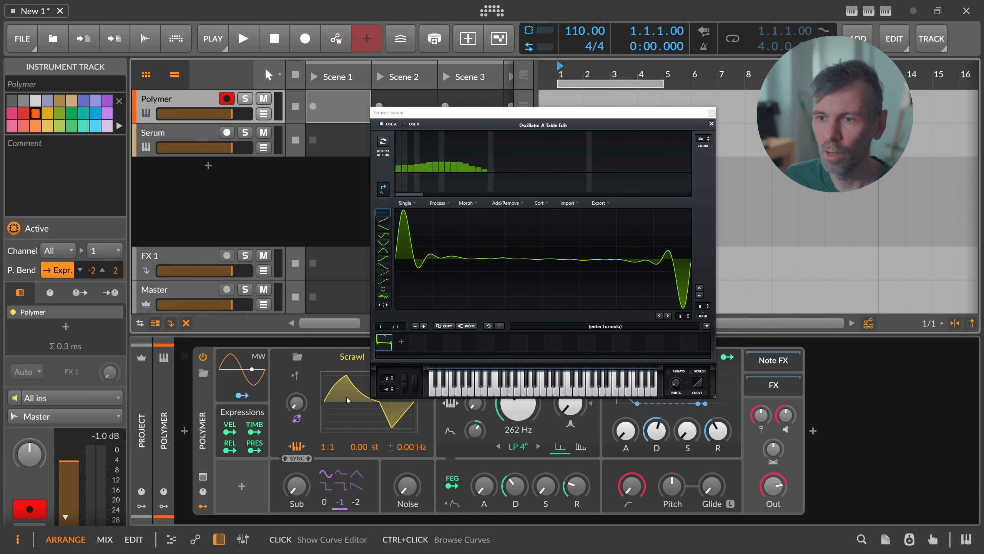
click(346, 397)
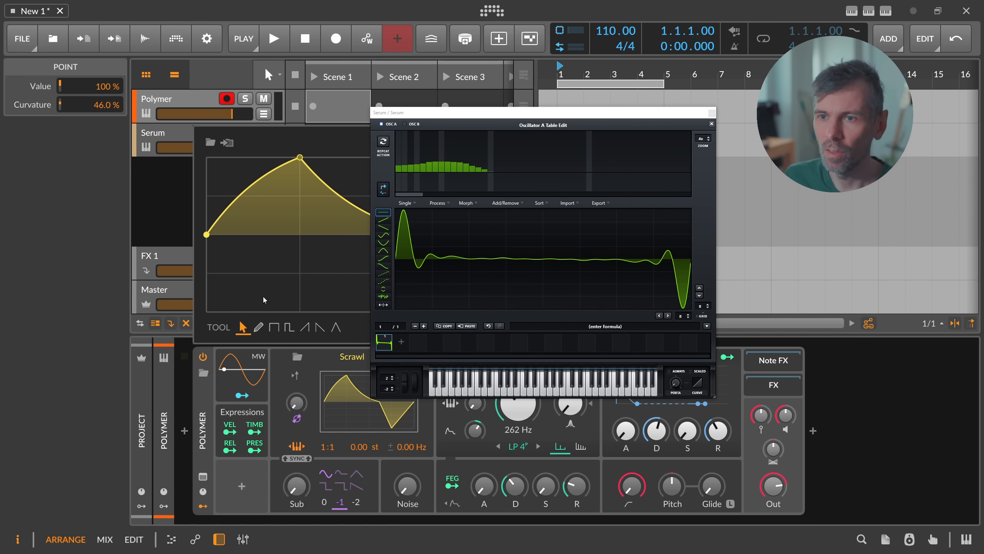
Clear the harmonic bins in Serum and draw strong first and third harmonics with a weaker fourth.
click(405, 175)
click(399, 148)
click(412, 158)
mouse_move(411, 158)
mouse_down()
mouse_move(451, 190)
mouse_move(485, 195)
mouse_up()
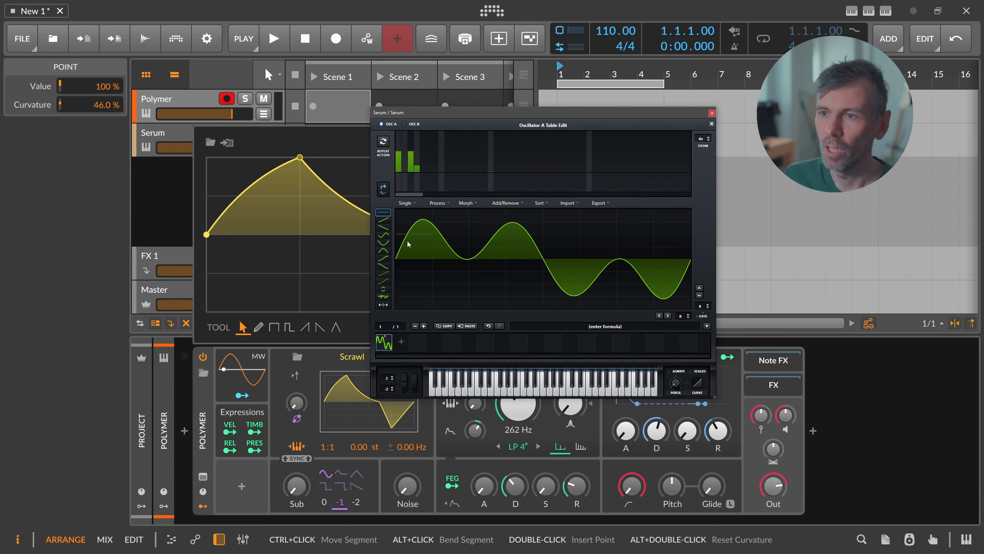